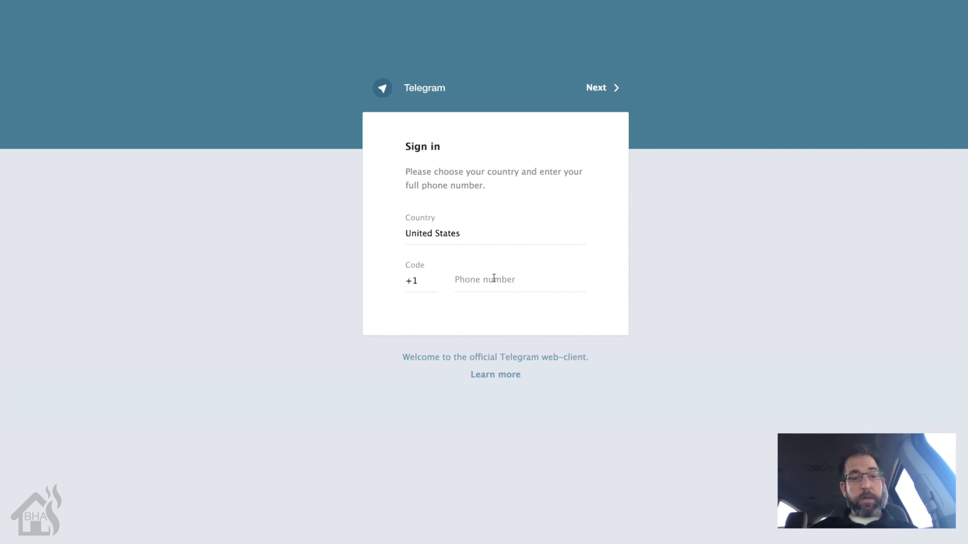
- Submit the account's phone number in Telegram Web, confirm it, and enter the login code
click(493, 277)
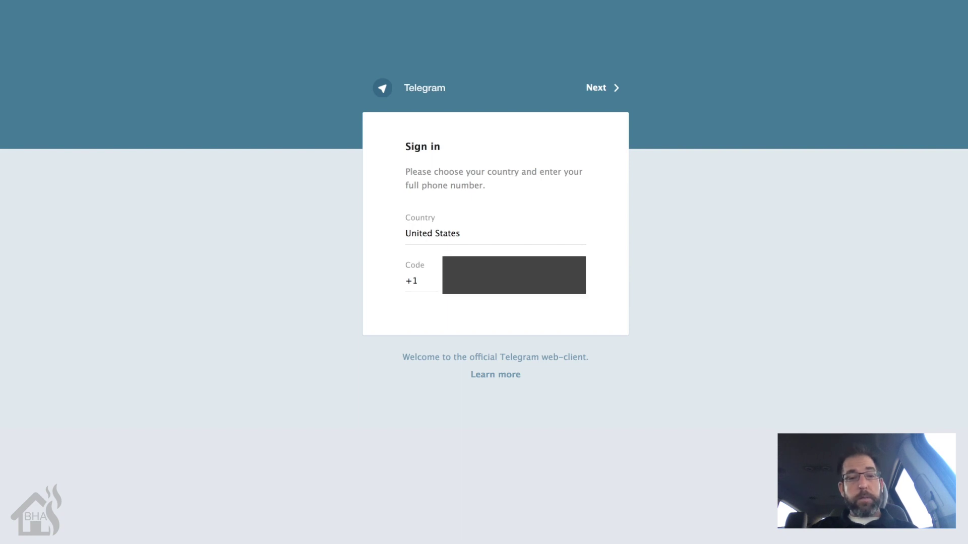
click(600, 91)
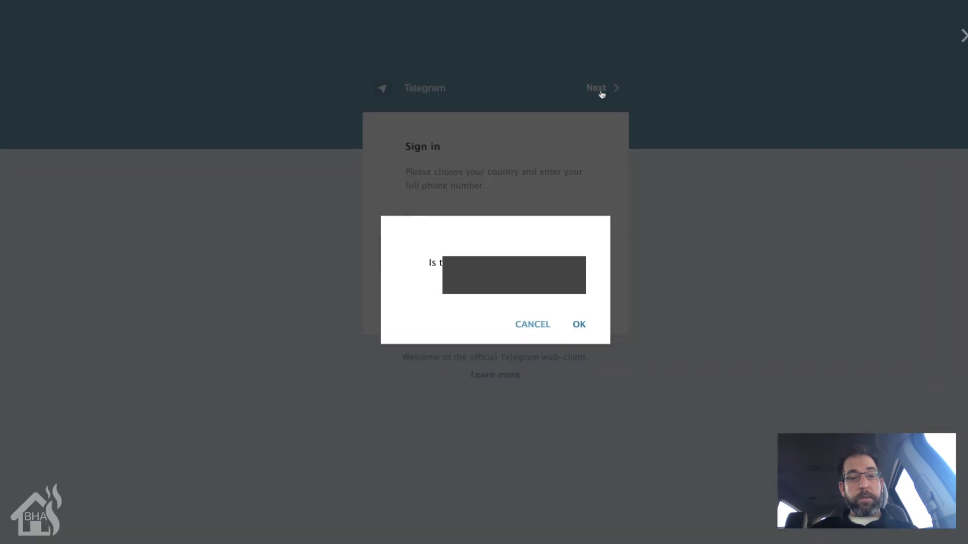
click(579, 325)
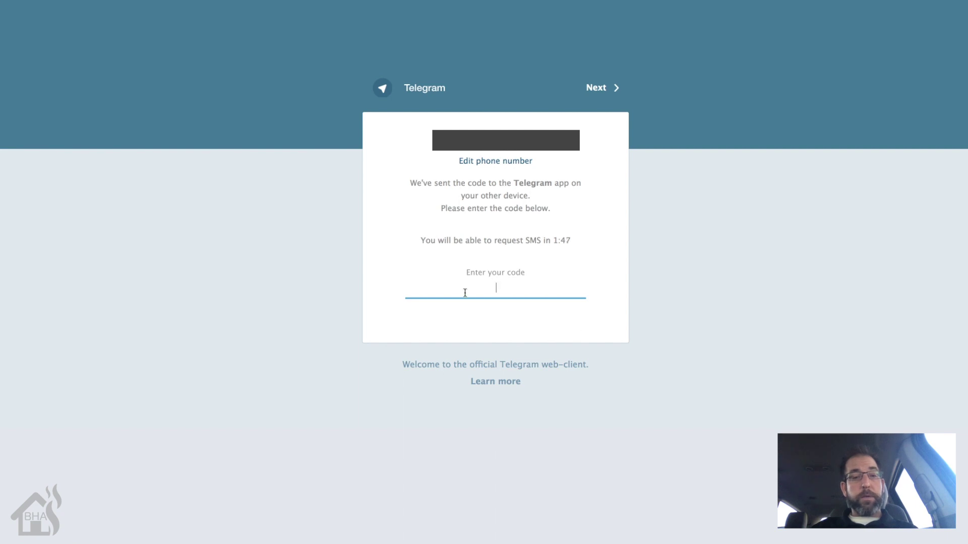
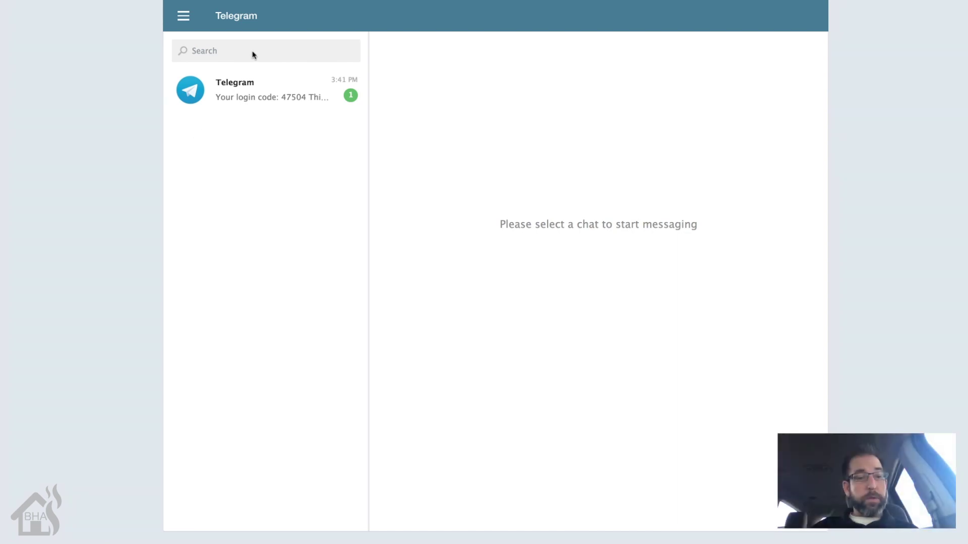
- Search Telegram for 'botfather', clearing the mistaken 'create' text first
click(252, 51)
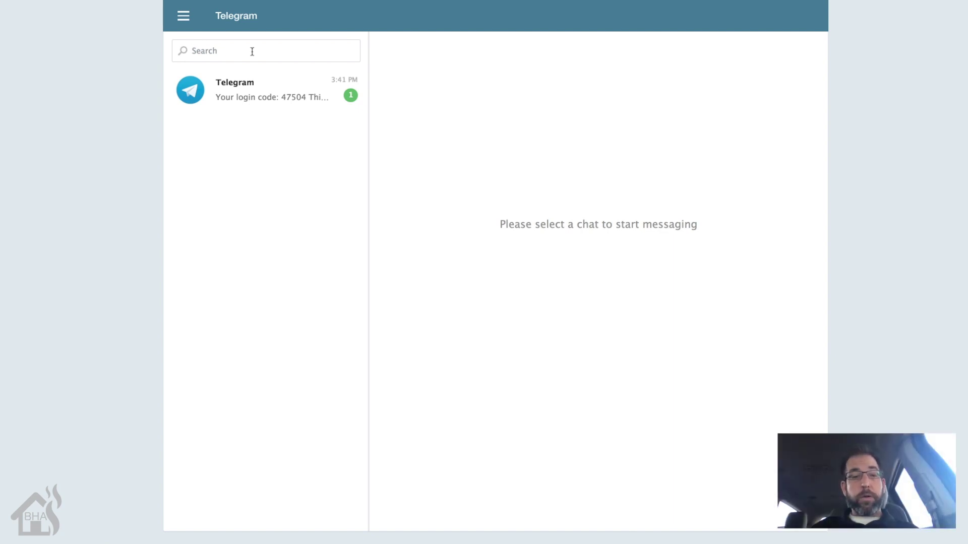
text(create)
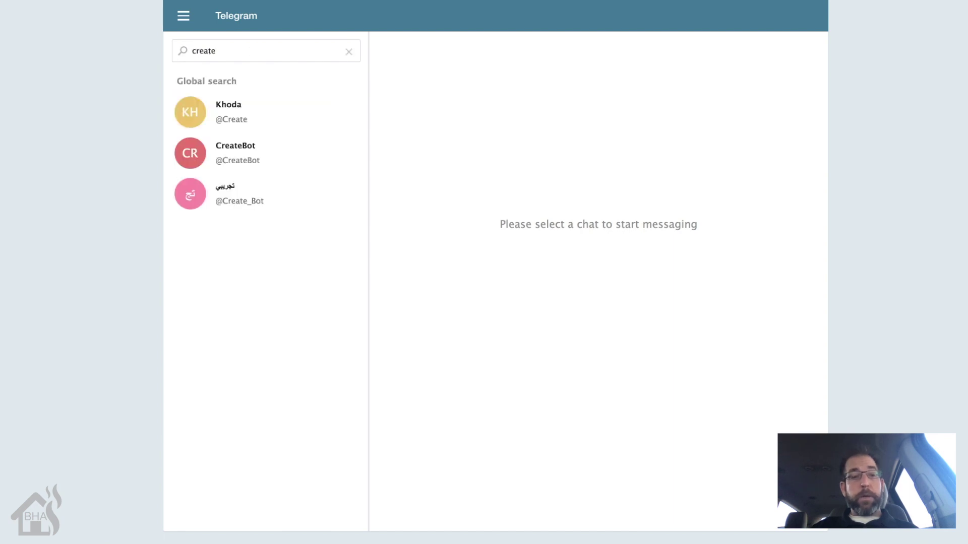
key(BackSpace)
key(BackSpace)
key(BackSpace)
key(BackSpace)
key(BackSpace)
text(b)
key(BackSpace)
key(BackSpace)
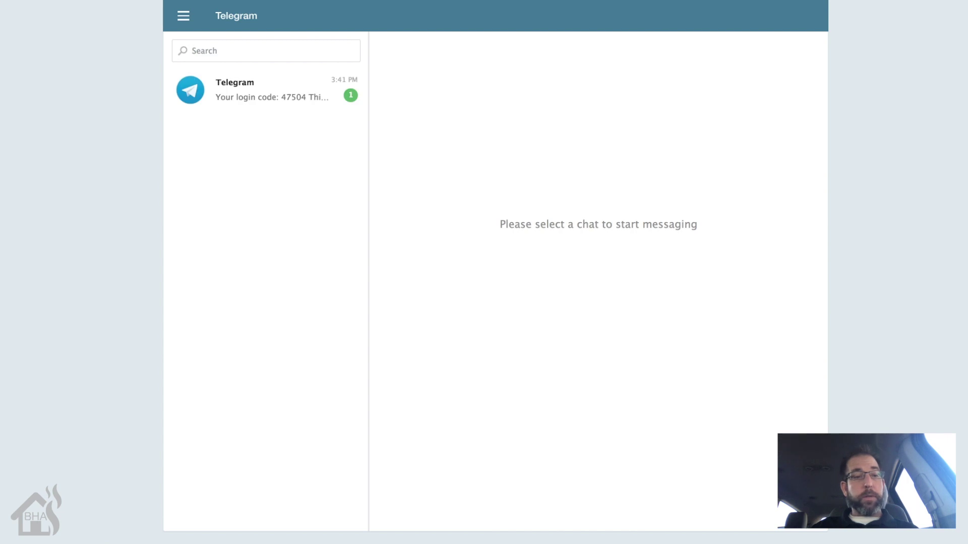
text(bot)
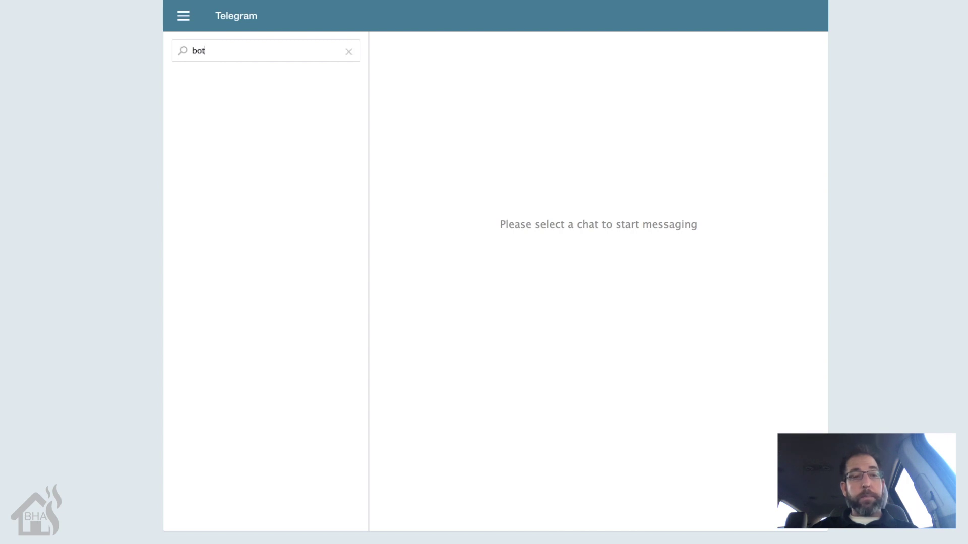
text(father)
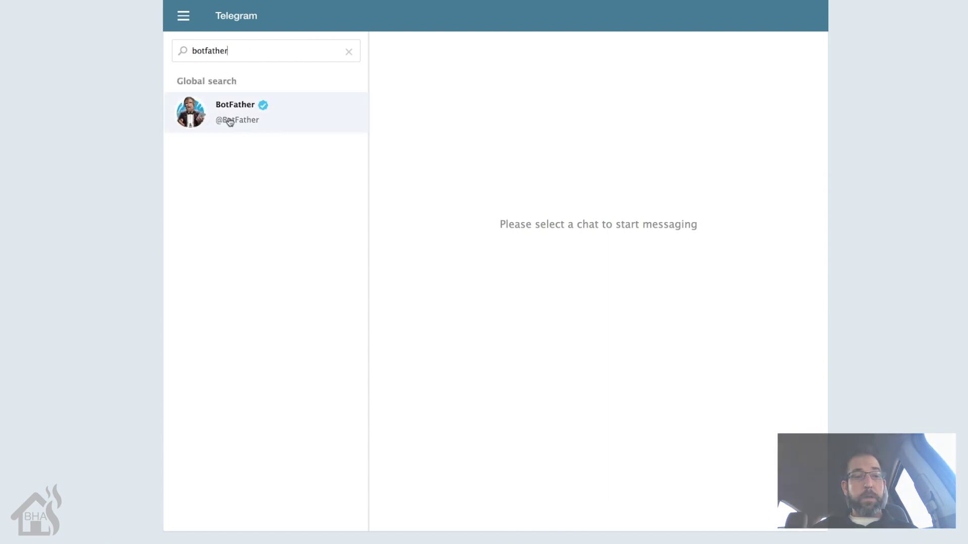
- Open the BotFather chat, start it, and send the /newbot command
click(237, 119)
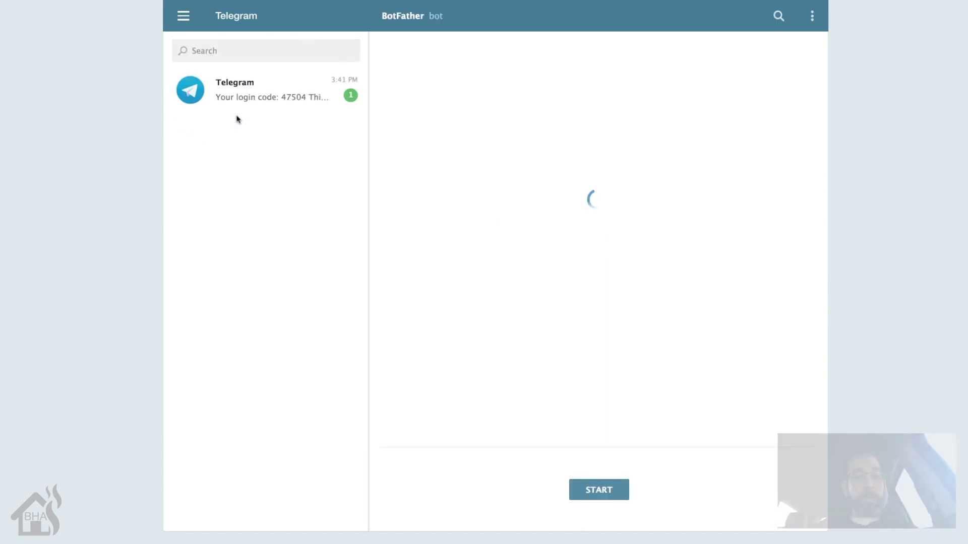
click(593, 491)
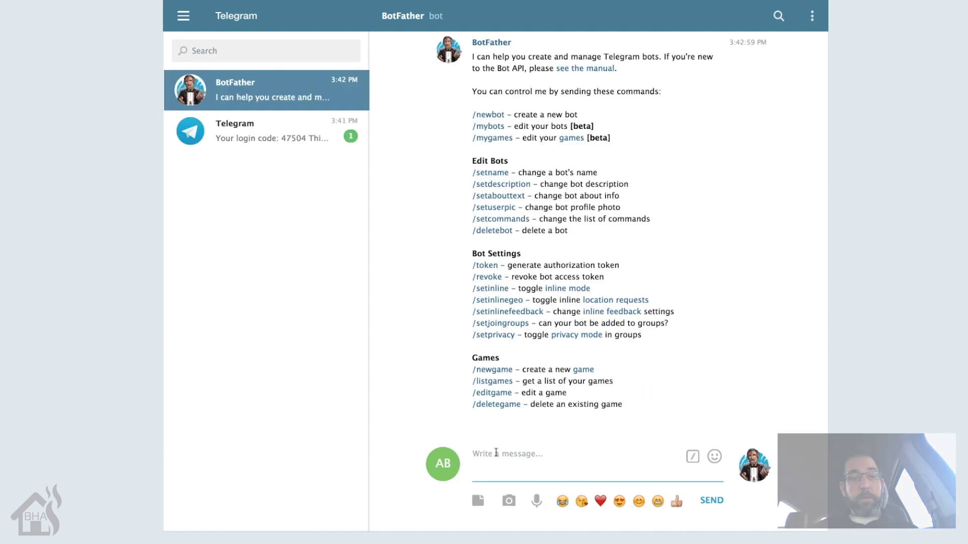
text(/create)
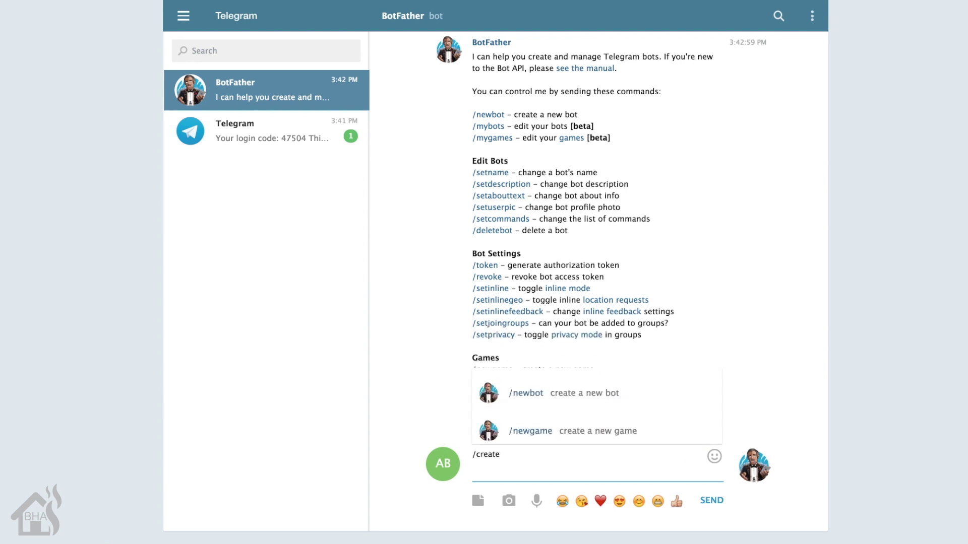
key(BackSpace)
key(BackSpace)
key(BackSpace)
key(BackSpace)
key(BackSpace)
key(BackSpace)
text(newbot)
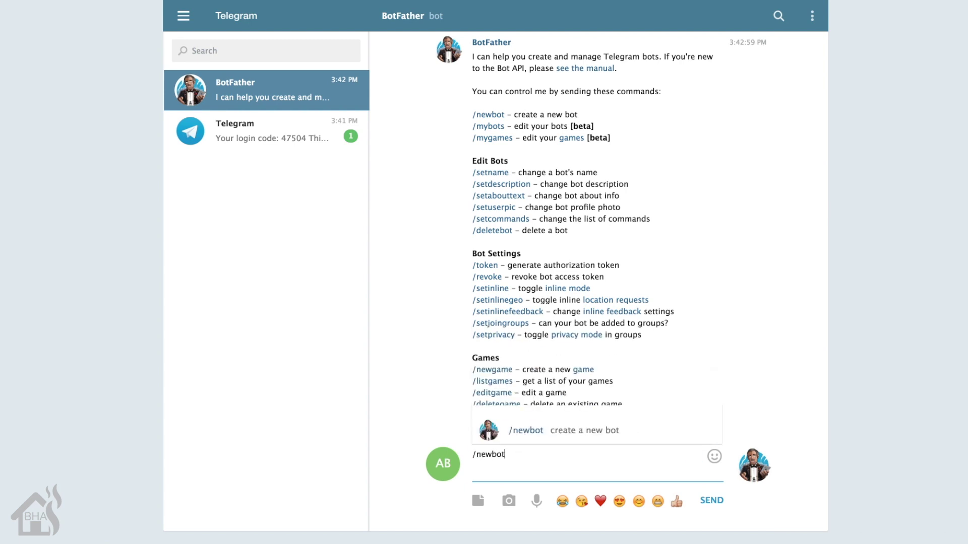
key(Return)
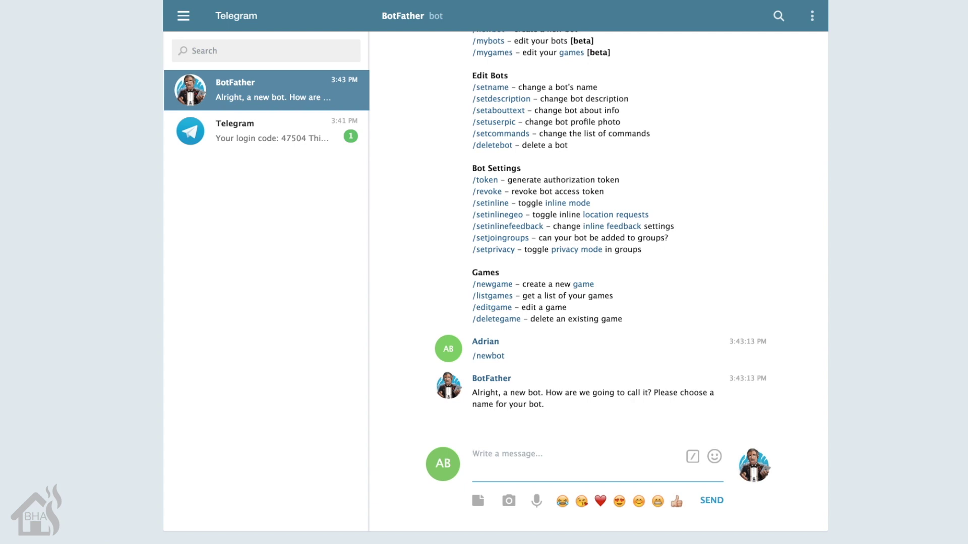
- Send burnsha_test as the bot's name and burnsha_test_bot as its username
text(burnsha_test)
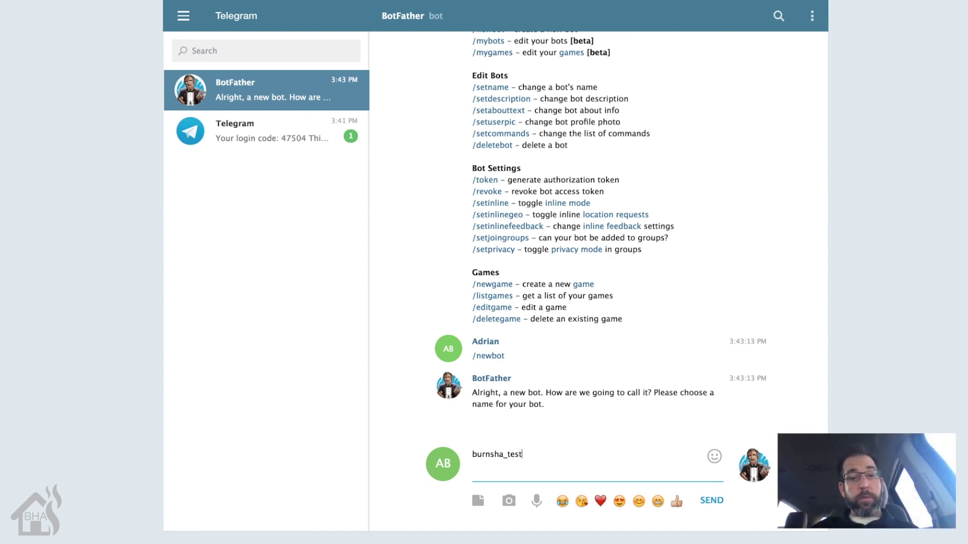
key(Return)
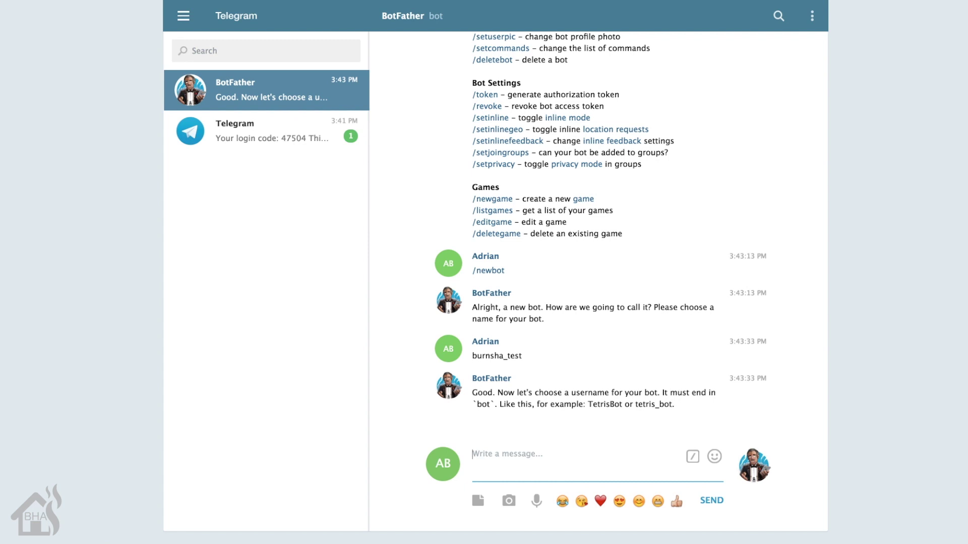
text(burnsha_tes)
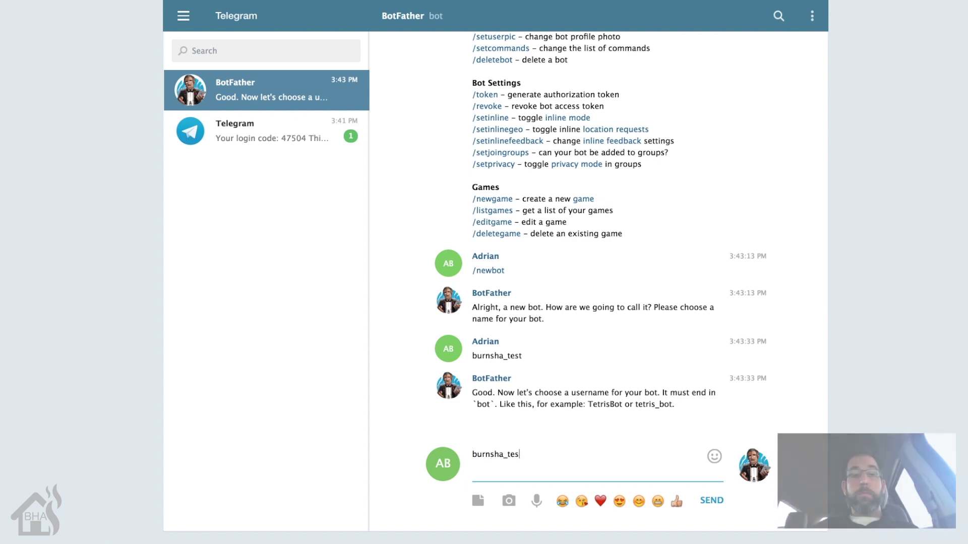
text(t_bot)
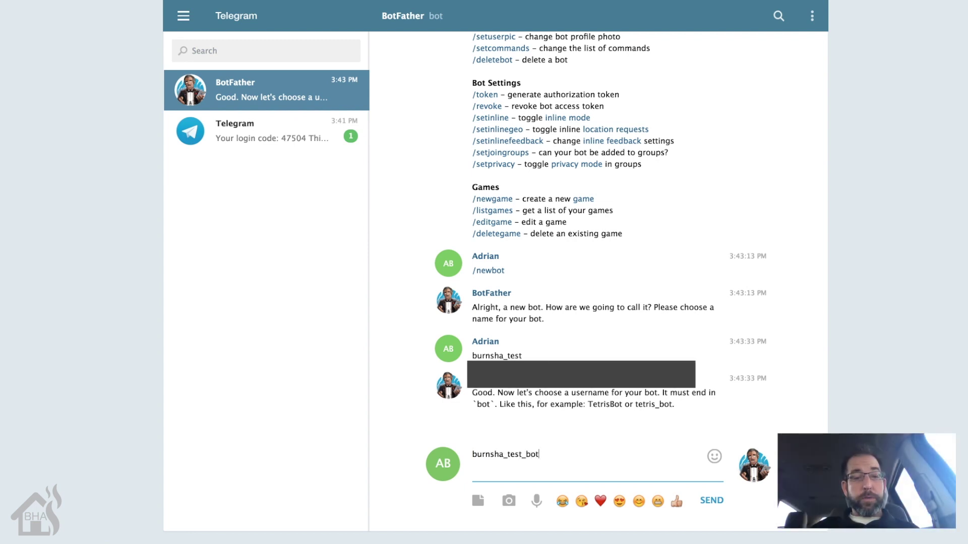
key(Return)
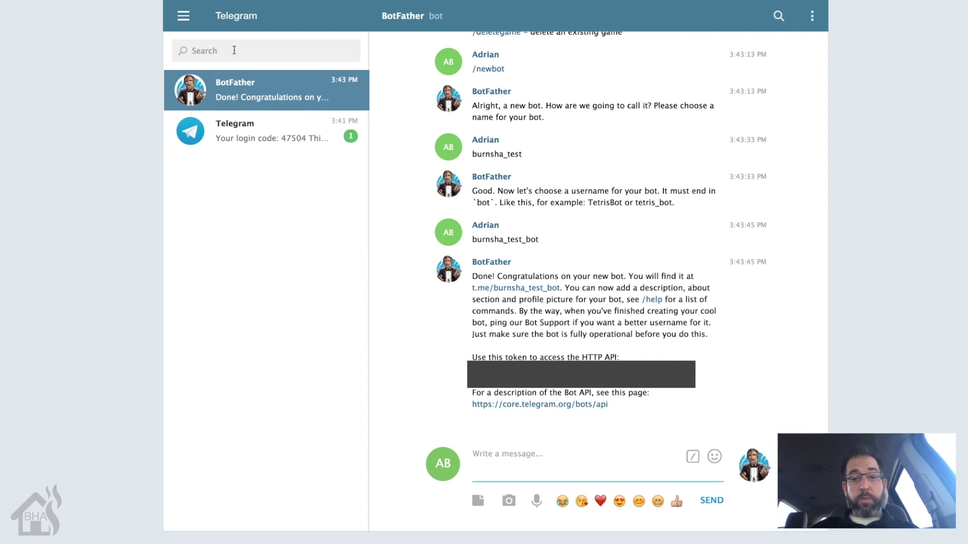
- Search 'myidbot', start the IDBot chat and send /getid
click(235, 50)
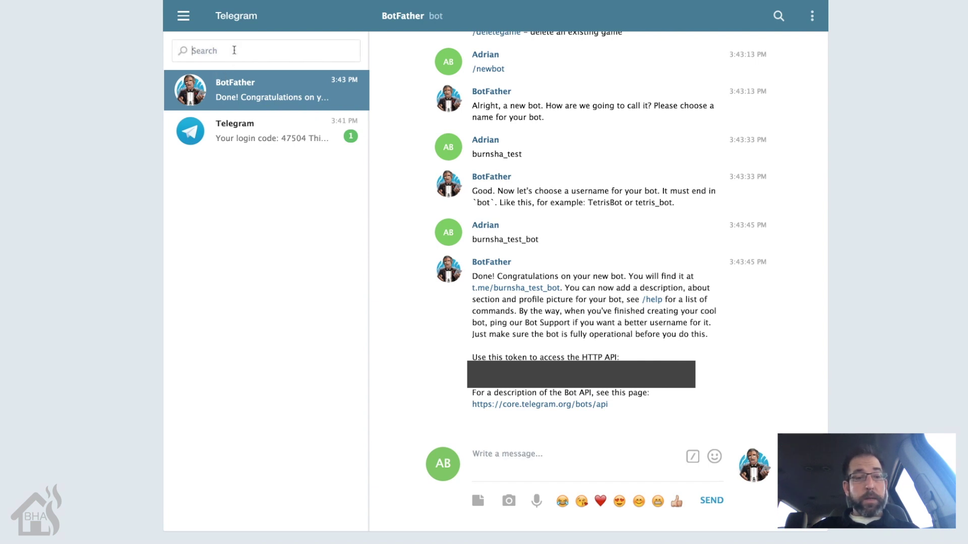
text(myidbot)
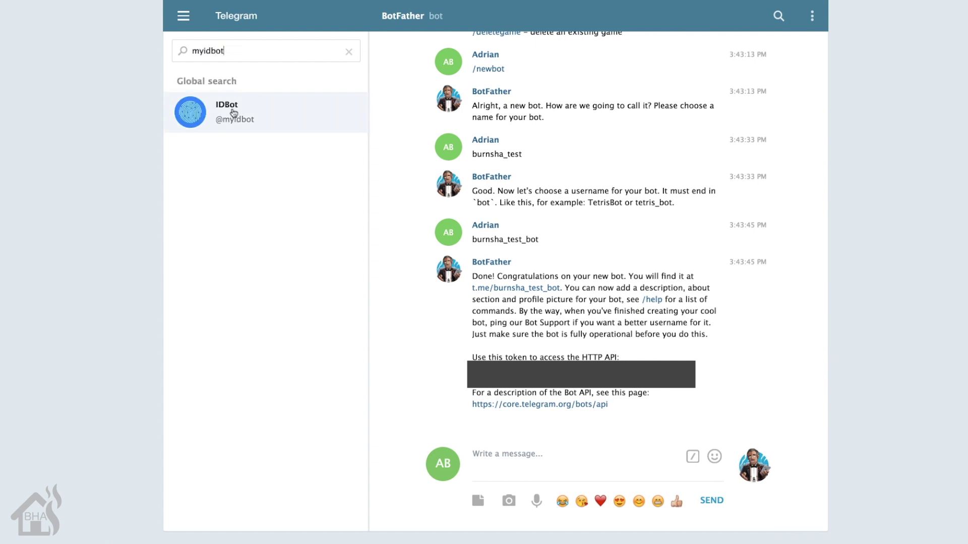
click(234, 112)
click(599, 490)
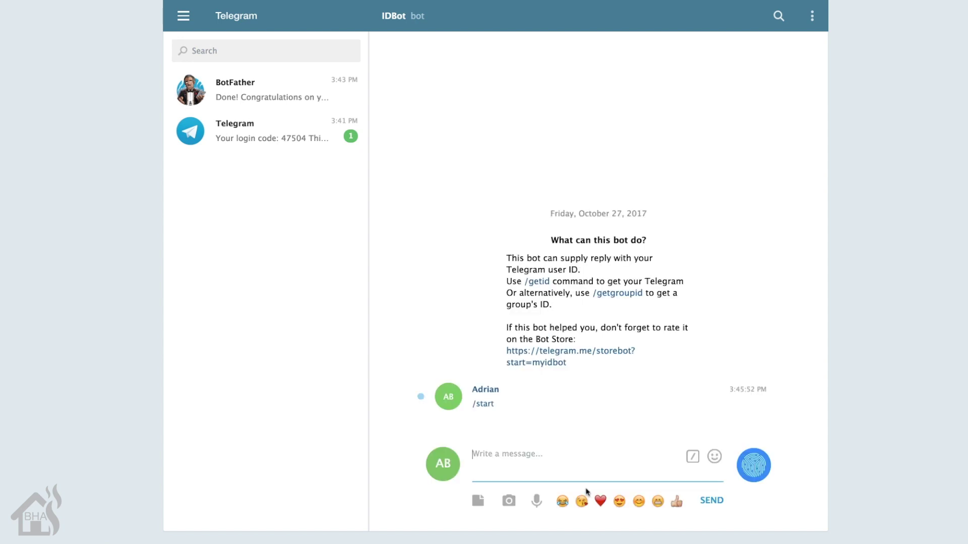
click(517, 463)
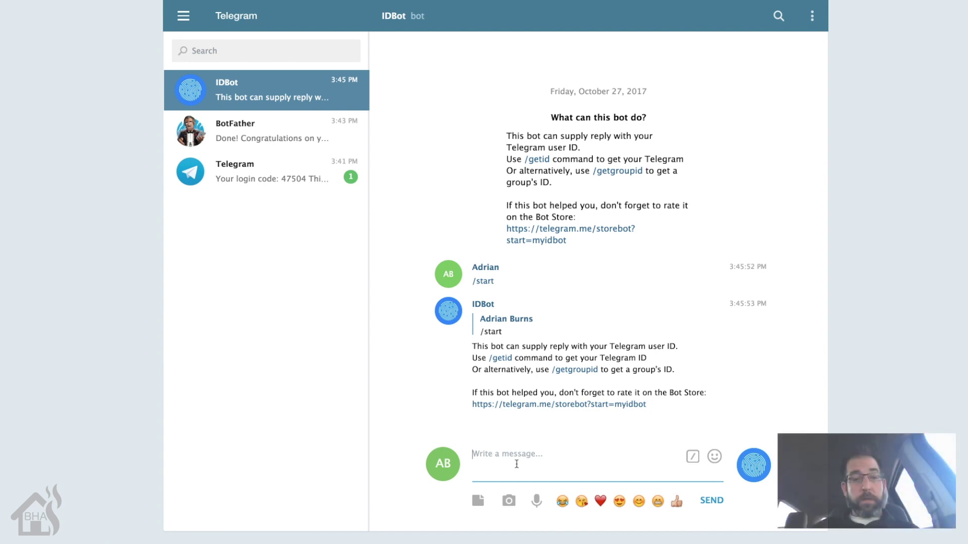
text(/getid)
key(Return)
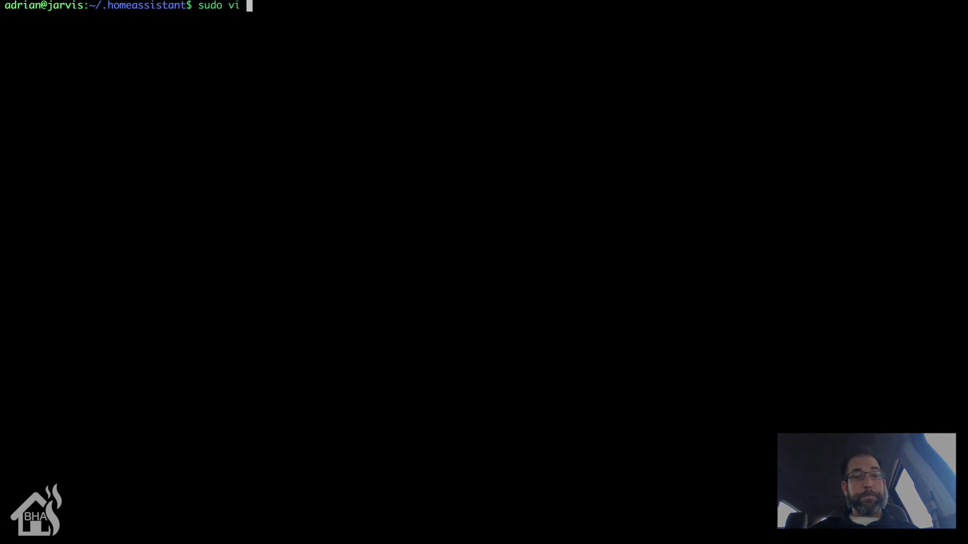
- Open configuration.yaml with sudo vi and make a blank line above python_script:
text(confi)
key(Tab)
key(Return)
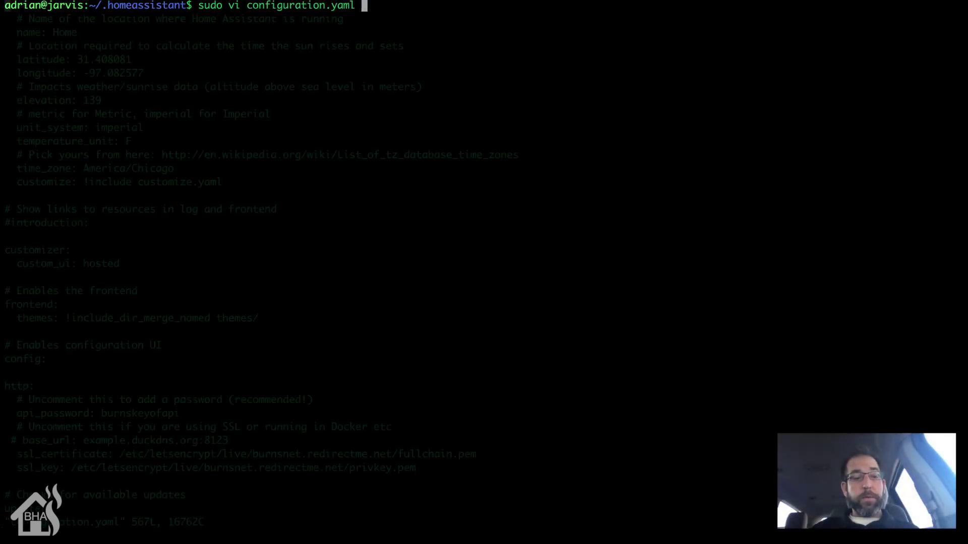
key(shift+g)
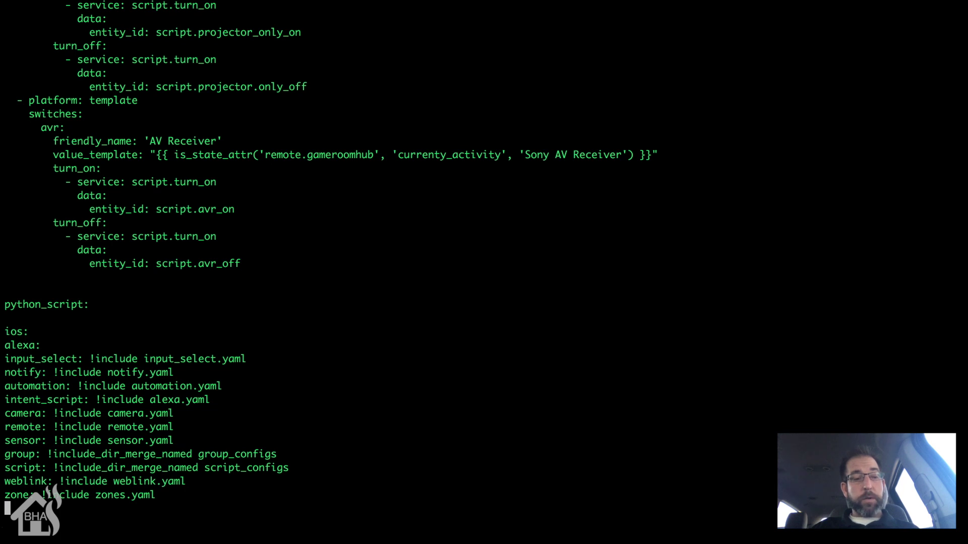
key(Up)
key(Up)
key(Up)
key(Up)
key(Up)
key(Up)
key(Up)
key(Up)
key(Up)
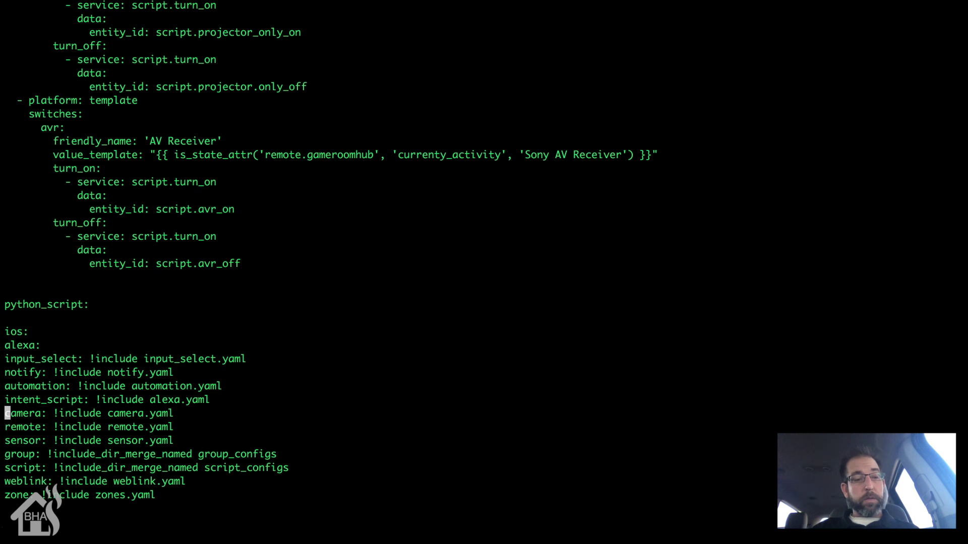
key(Up)
key(Up)
key(Up)
key(Up)
key(Up)
key(Up)
key(Up)
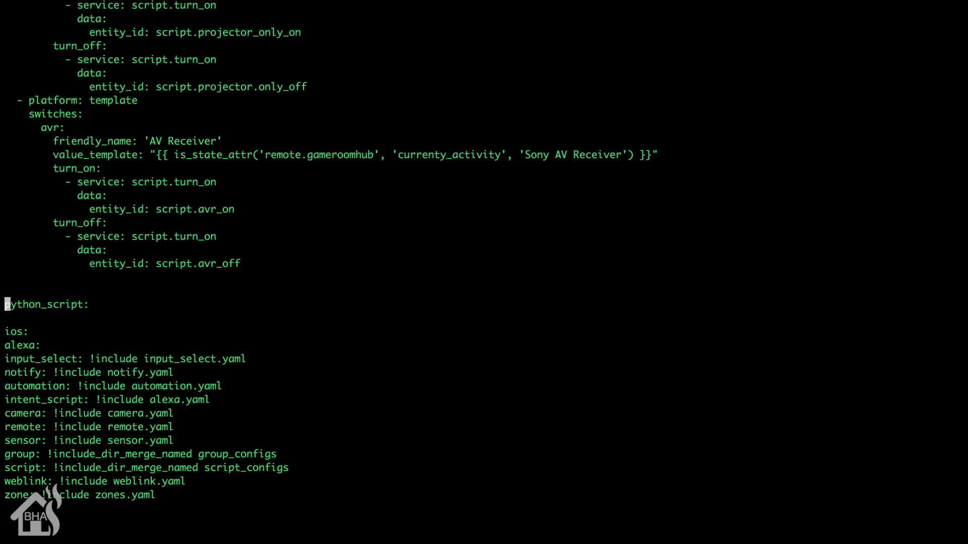
key(o)
key(Up)
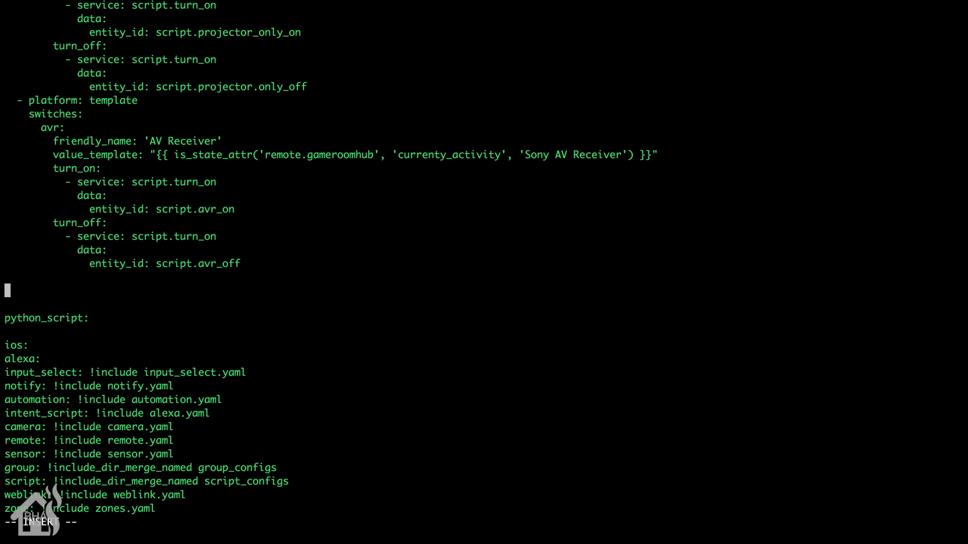
- Add telegram_bot: with '- platform: polling', the bot's API token as api_key, and allowed_chat_ids:
text(telegra)
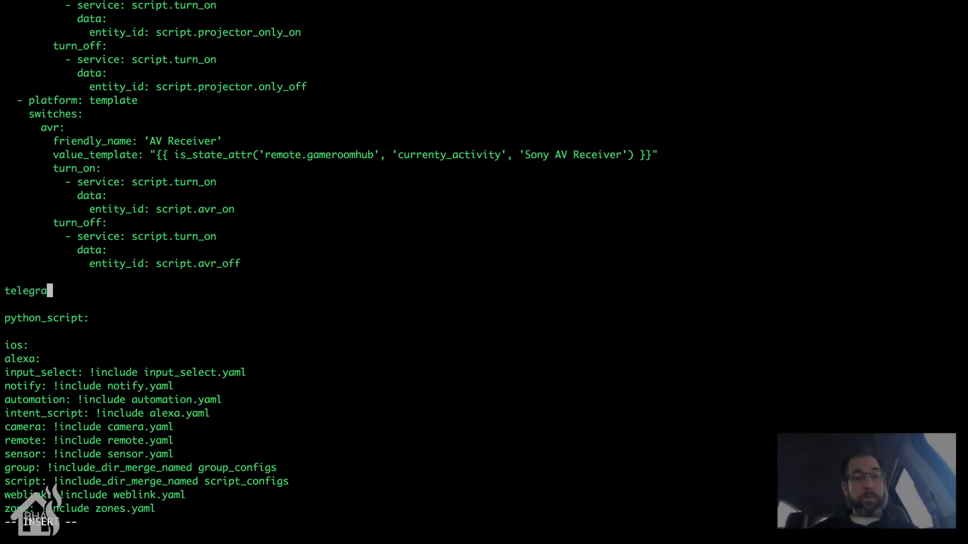
text(m_bot:)
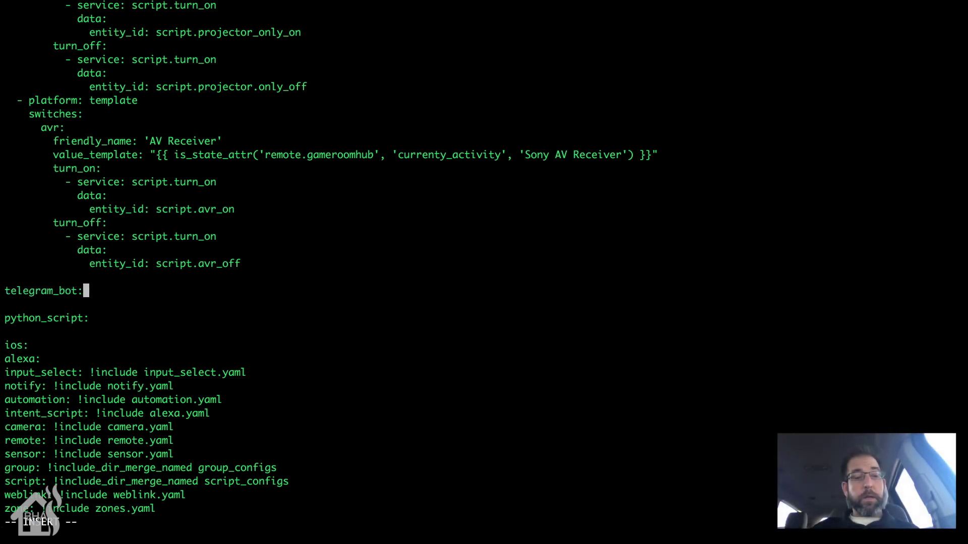
key(Return)
text(- plat)
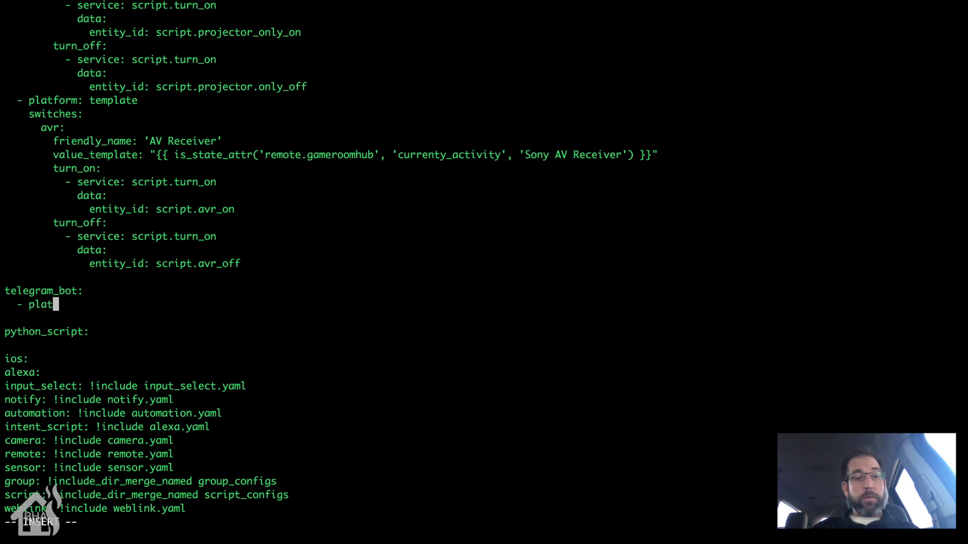
text(form: )
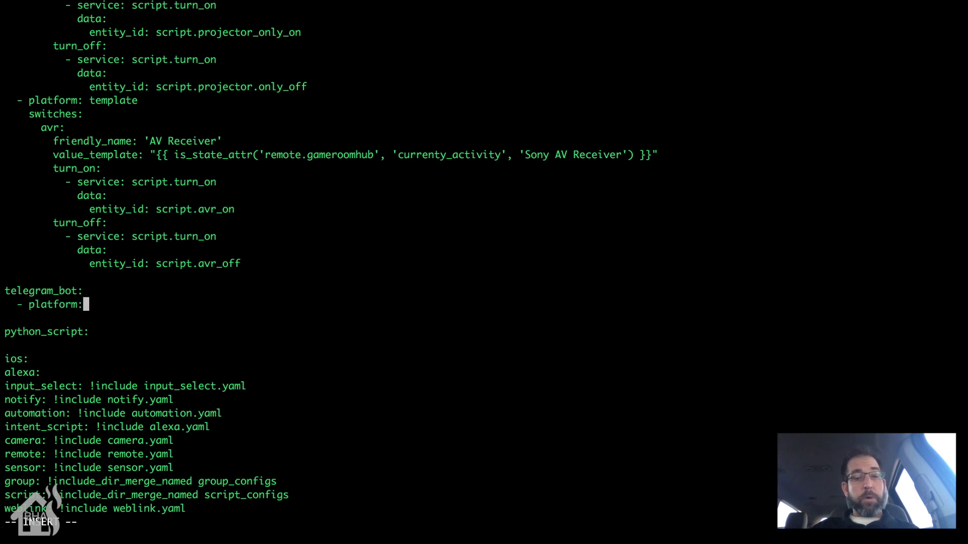
text(polling)
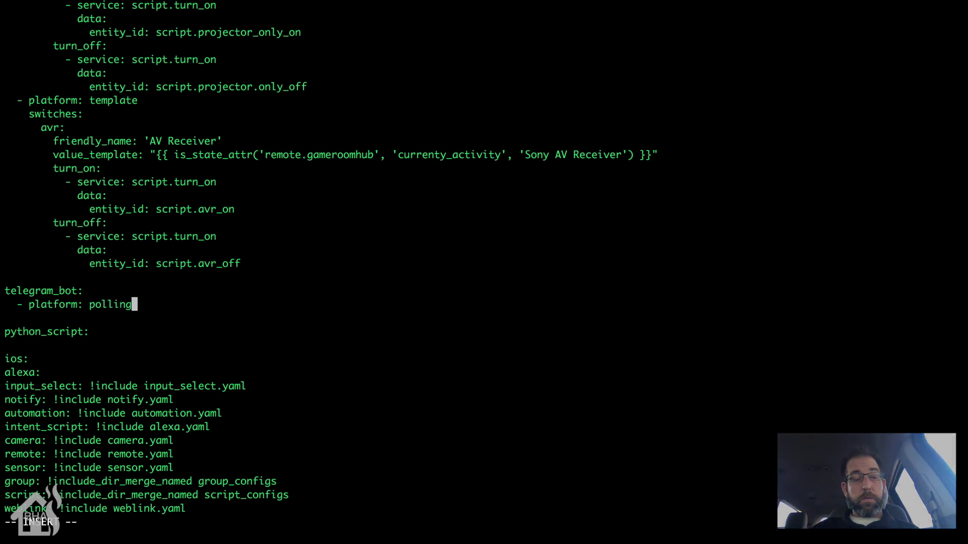
key(Return)
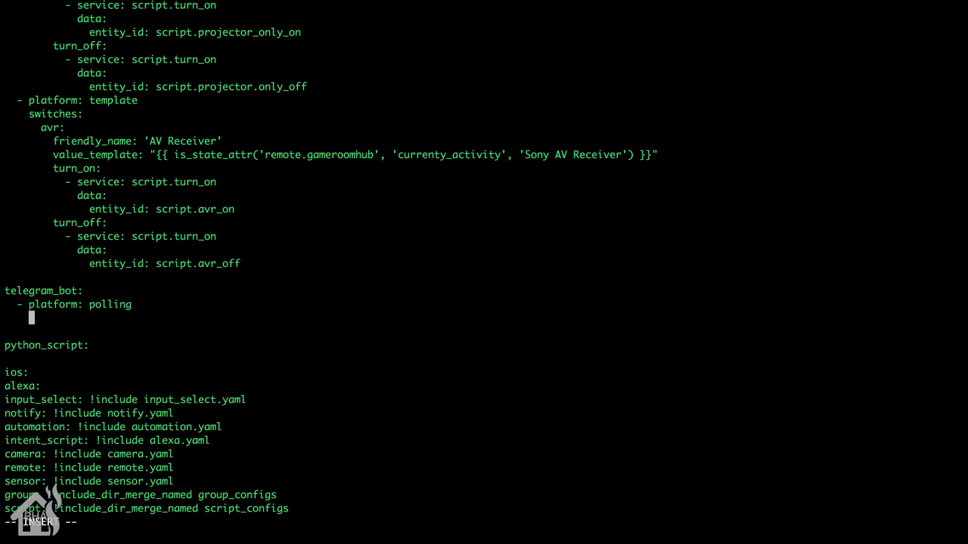
text(api_)
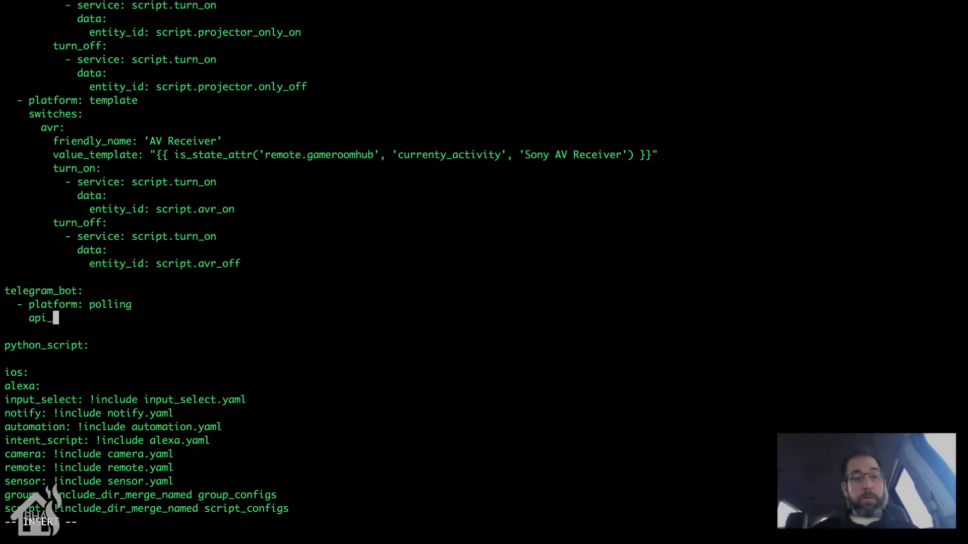
text(key:)
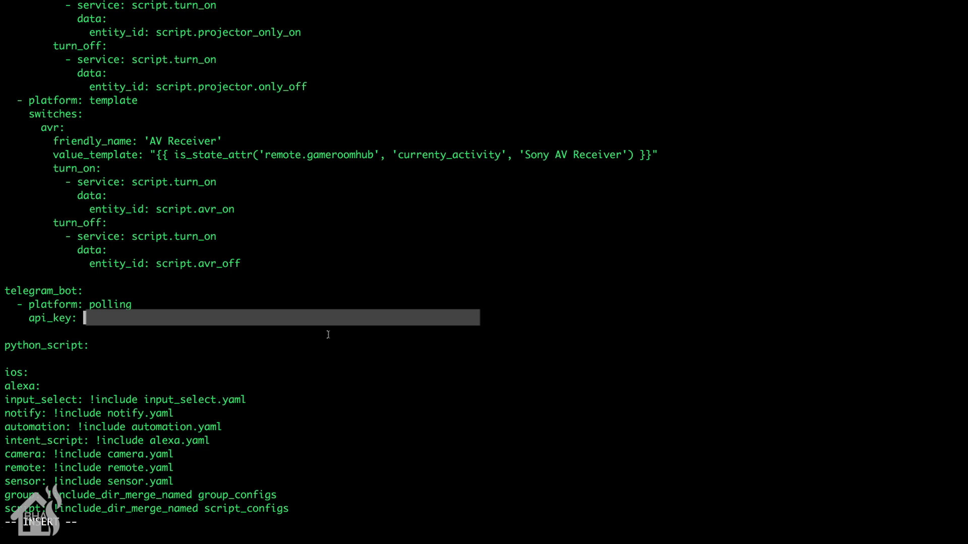
text(4)
key(Return)
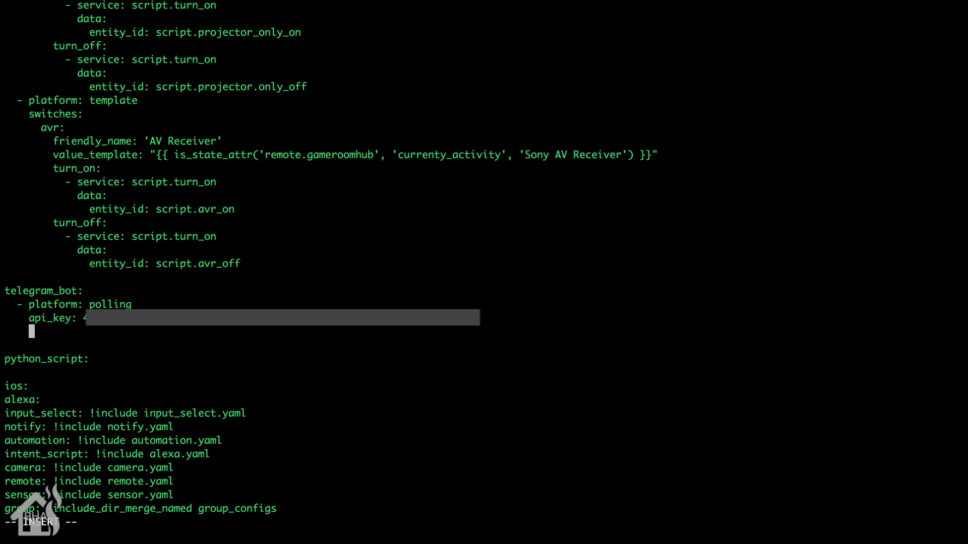
text(allowed_chat_ids:)
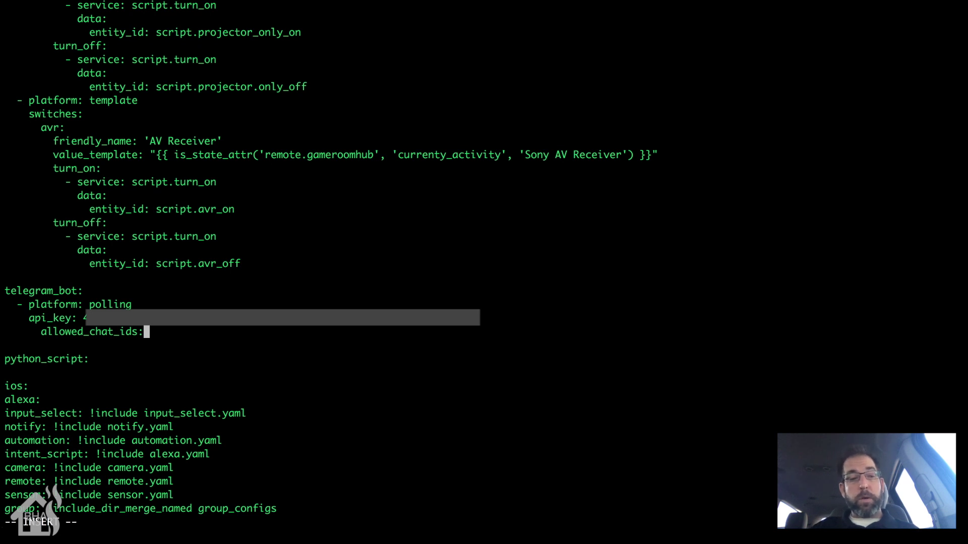
- Paste the chat ID as a '- ' item under allowed_chat_ids, aligned with api_key
key(Return)
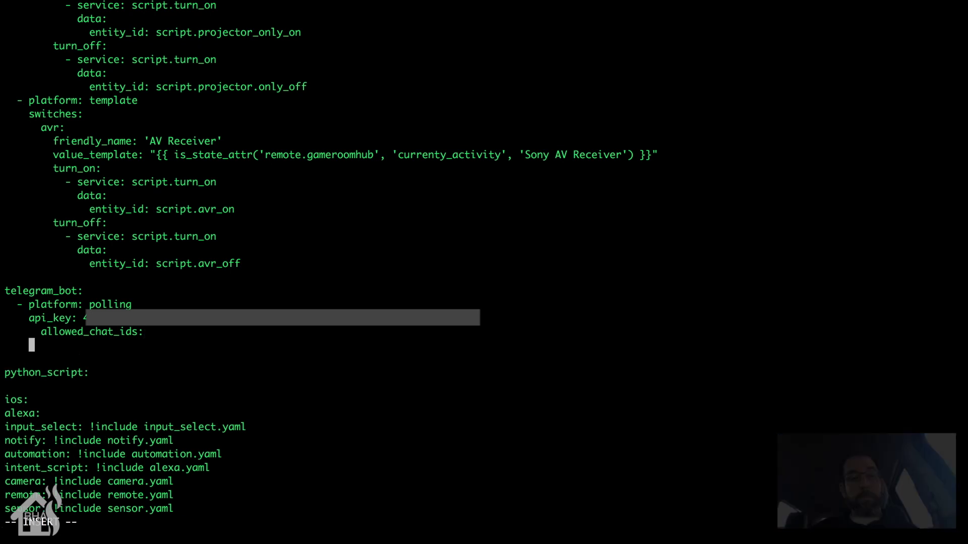
key(super+v)
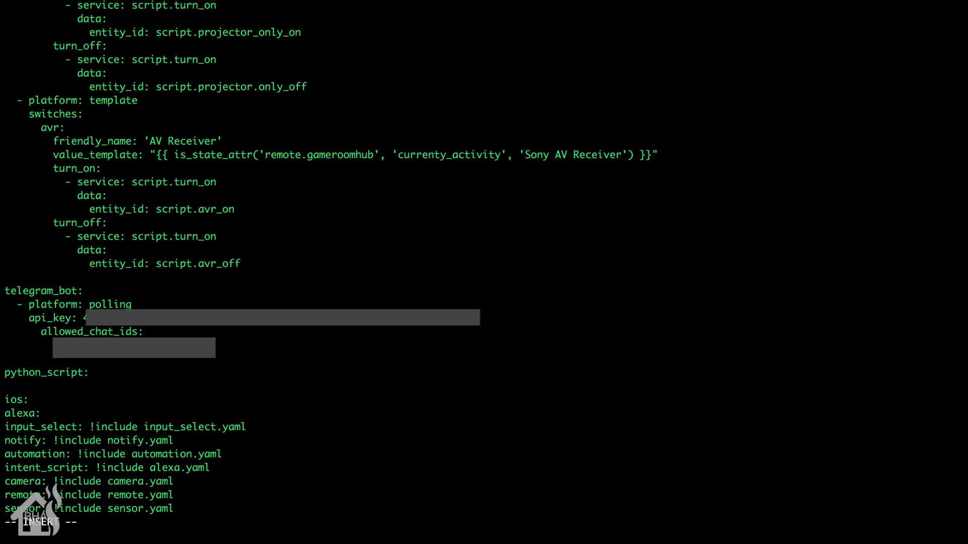
key(Left)
key(Left)
key(BackSpace)
key(BackSpace)
key(Down)
key(Right)
key(Right)
text(-)
- Save configuration.yaml with :wq! and exit vi
key(Escape)
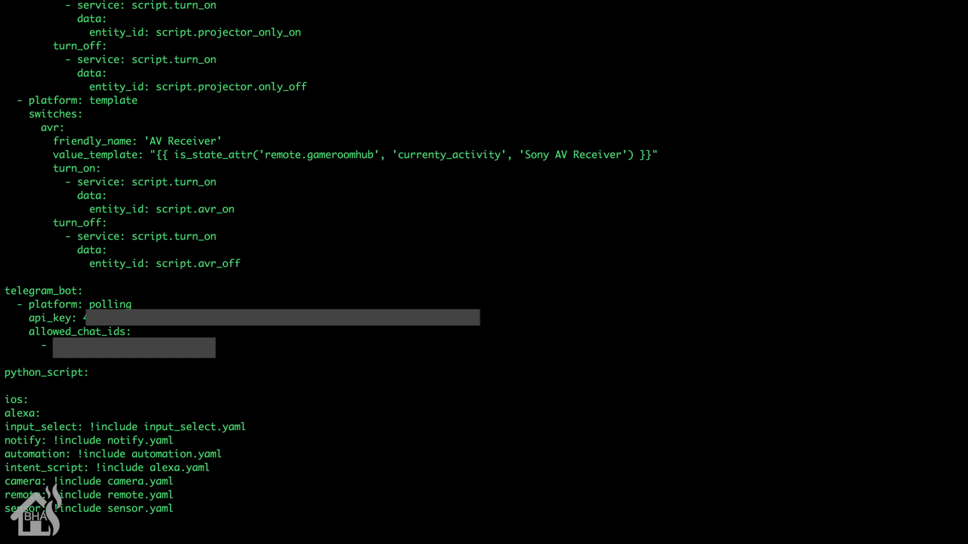
text(:w)
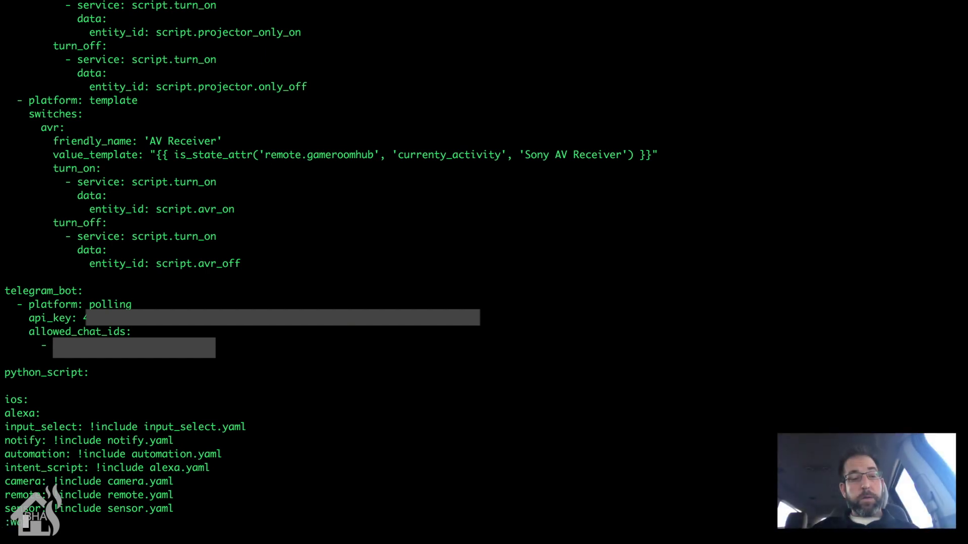
text(q!)
key(Return)
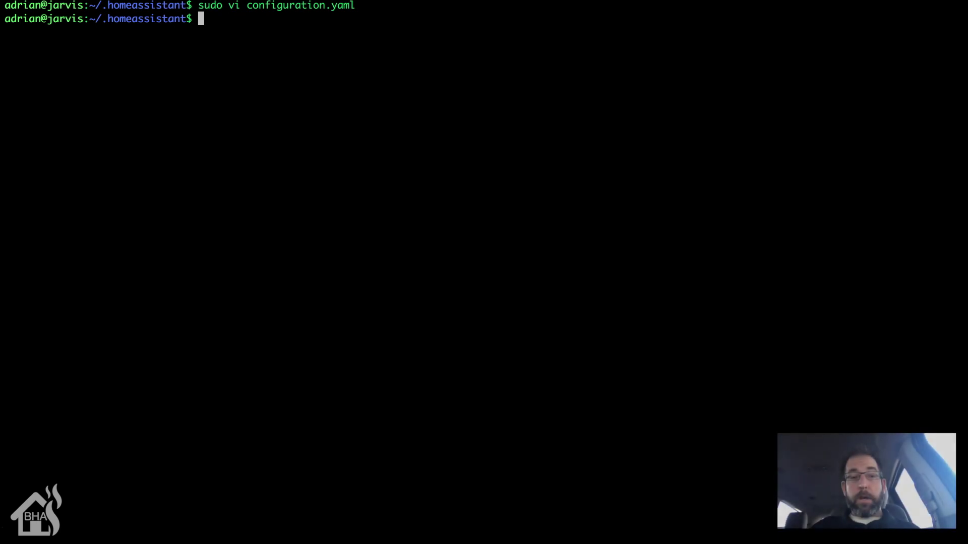
- Clear the terminal and open notify.yaml in vi at the end of the last notifier
key(ctrl+l)
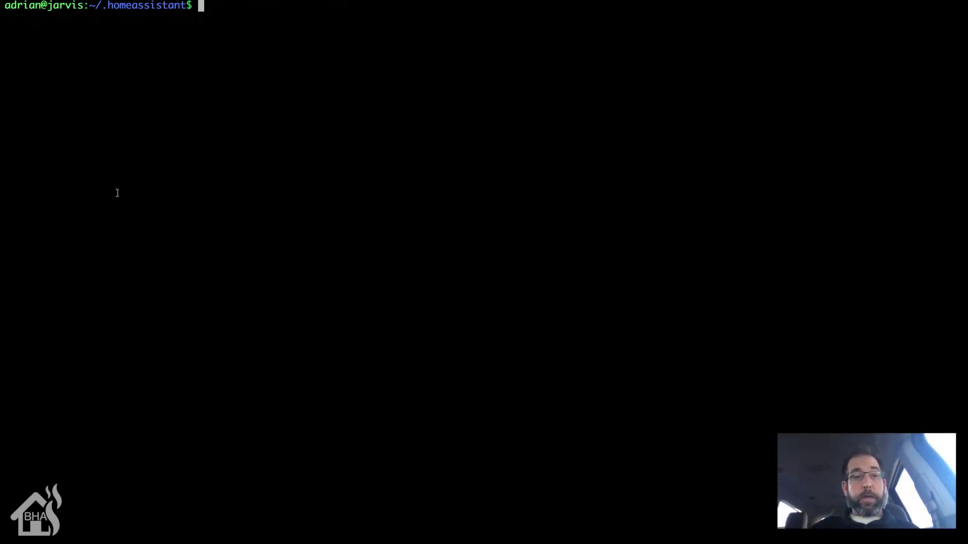
text(sudo vi )
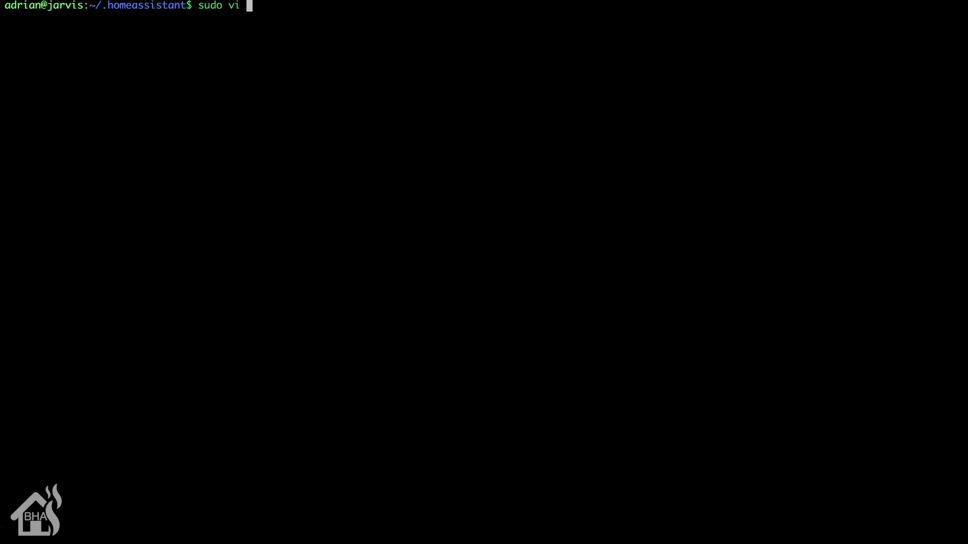
text(notify.yaml)
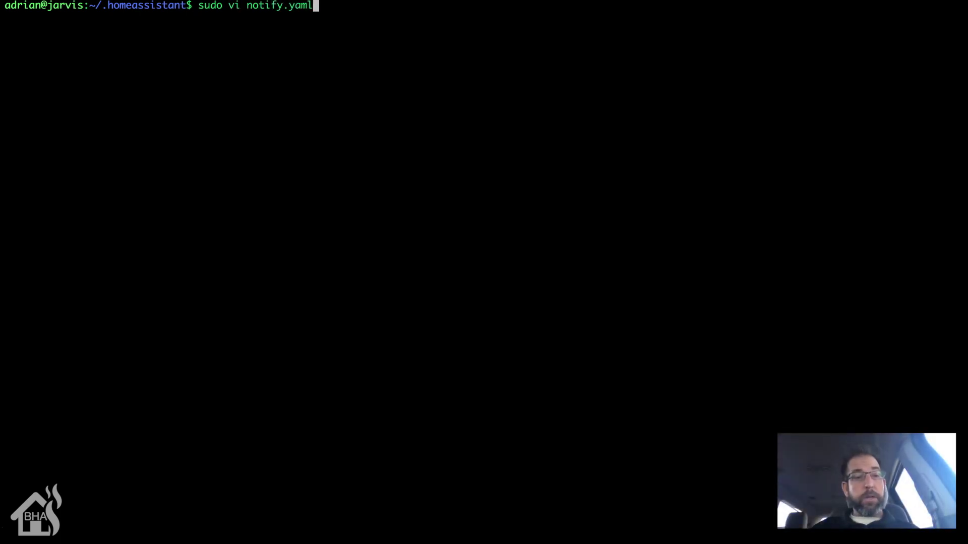
key(Return)
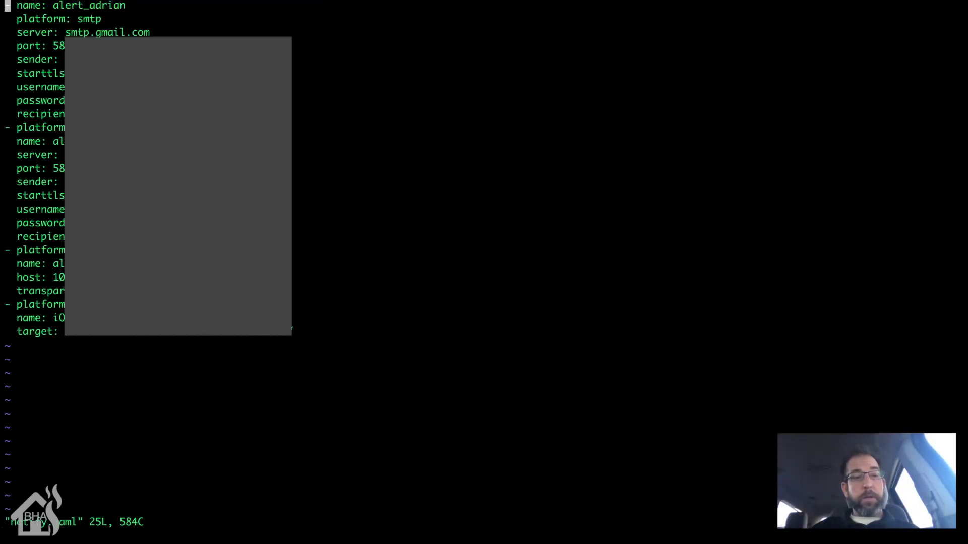
key(j)
key(j)
key(j)
key(j)
key(j)
key(j)
key(j)
key(j)
key(j)
key(j)
key(j)
key(j)
key(j)
key(j)
key(j)
key(j)
key(j)
key(j)
key(j)
key(j)
key(j)
key(j)
key(j)
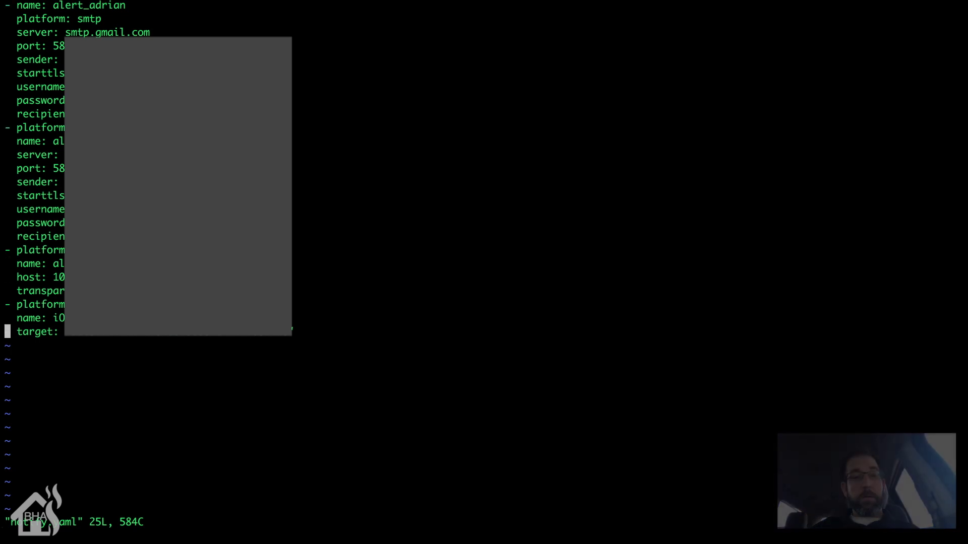
key(l)
key(l)
key(l)
key(l)
key(l)
key(l)
key(l)
key(l)
key(l)
key(l)
key(l)
key(l)
key(l)
key(l)
key(l)
key(l)
key(l)
key(l)
key(l)
key(l)
key(l)
key(l)
key(l)
key(l)
key(l)
key(l)
key(l)
key(l)
key(l)
key(l)
key(l)
key(l)
key(l)
key(l)
key(l)
key(l)
key(l)
key(l)
key(l)
key(l)
key(l)
key(l)
key(l)
key(a)
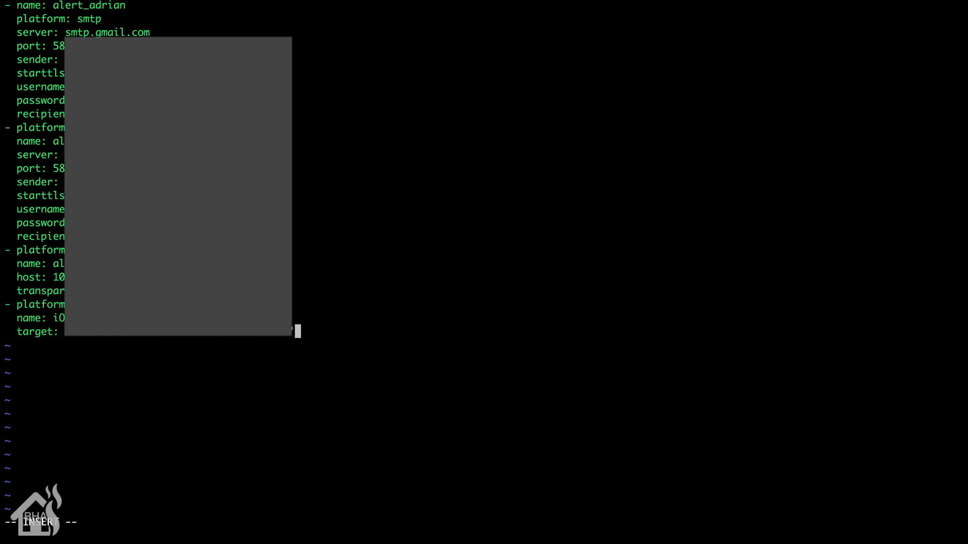
- Append a notifier with platform telegram, name telegram and the pasted chat_id, then enter :wq!
key(Return)
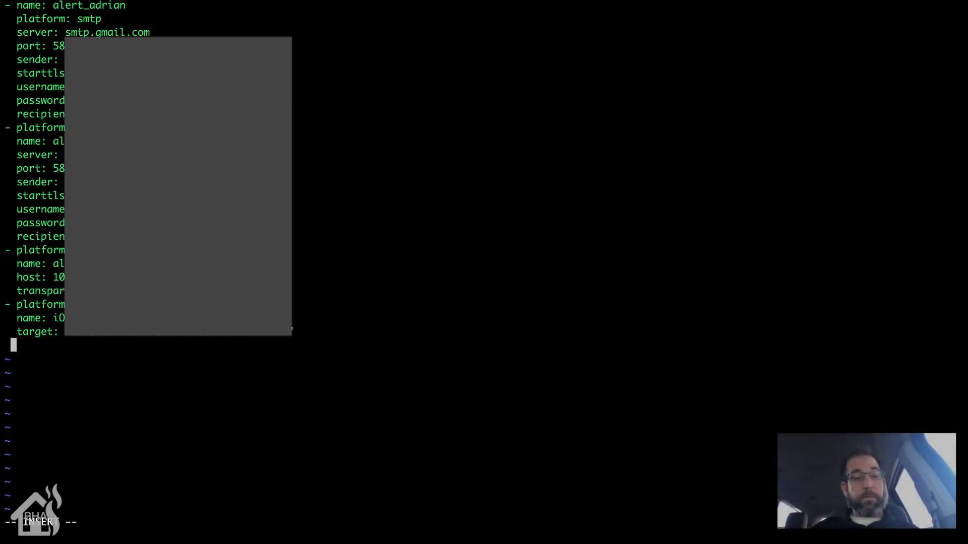
text(- pla)
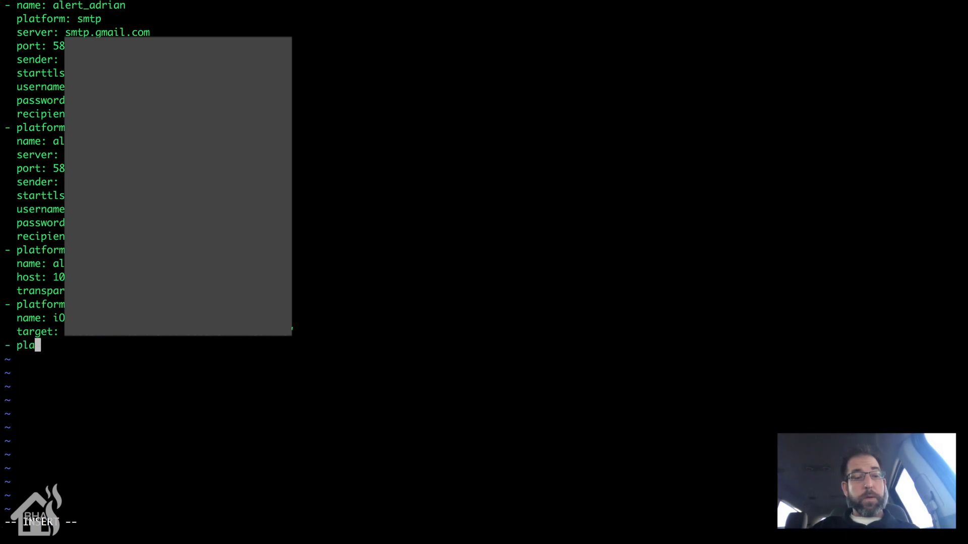
text(tform: telegr)
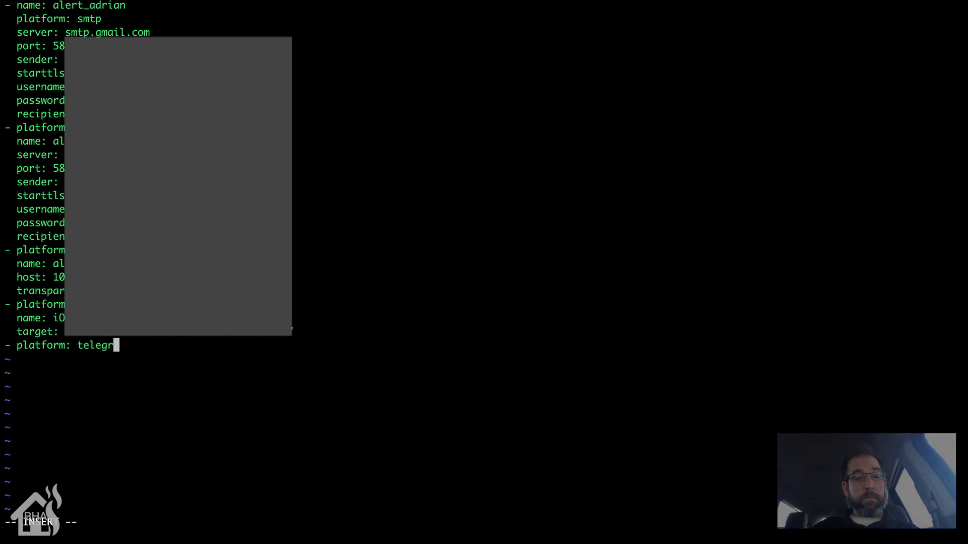
text(am)
key(Return)
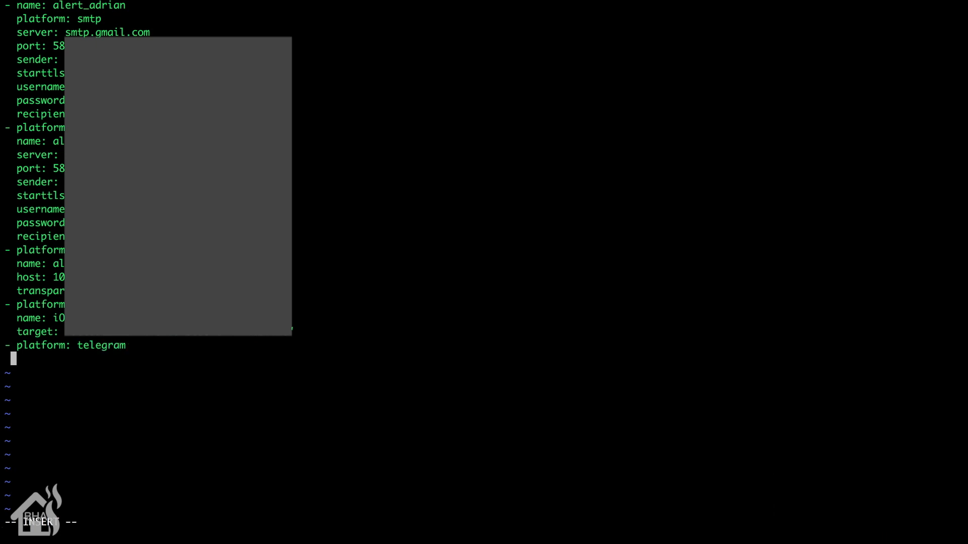
text(name: )
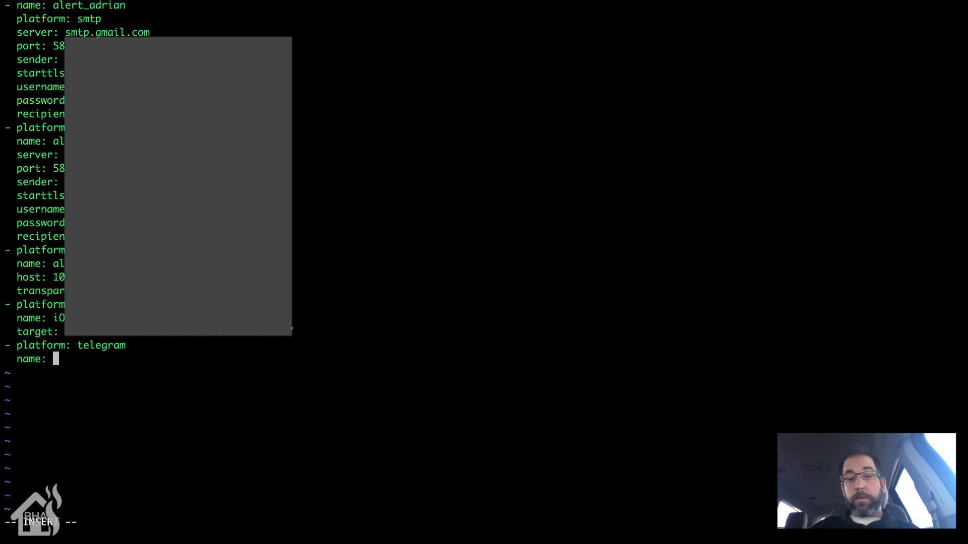
text(telegram)
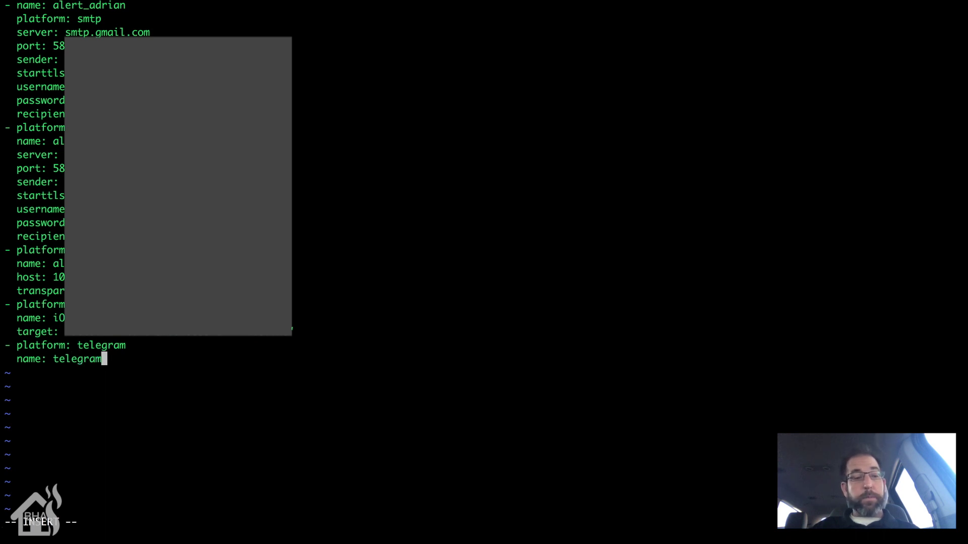
key(Return)
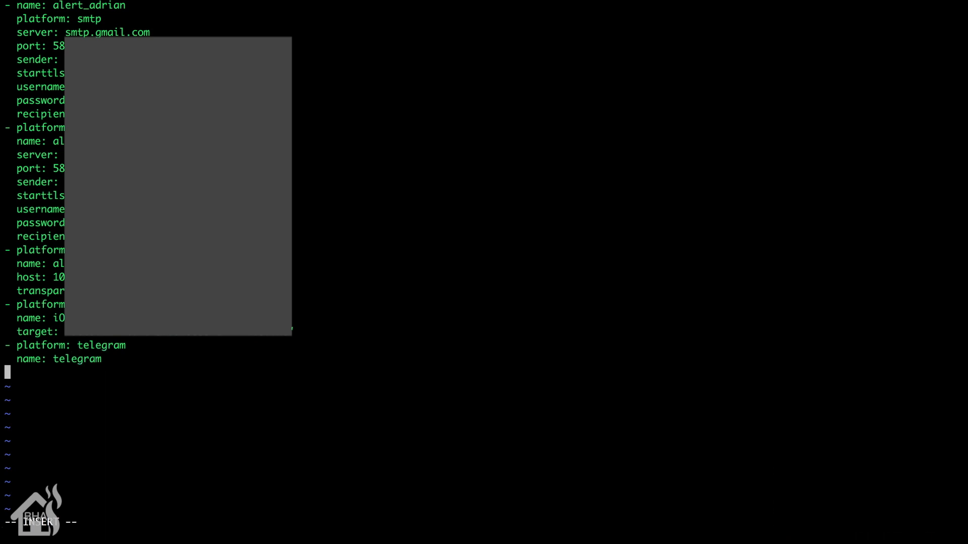
text(chat_id:)
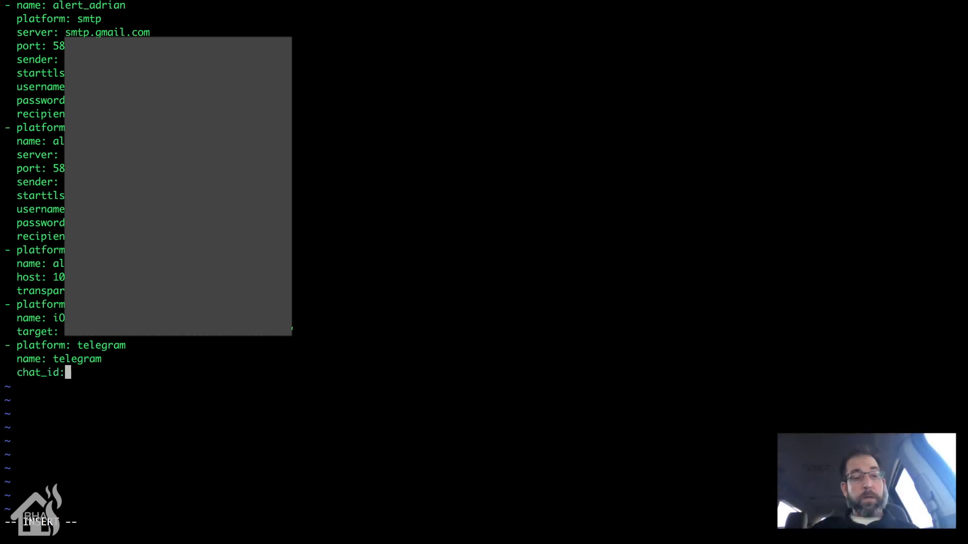
key(super+v)
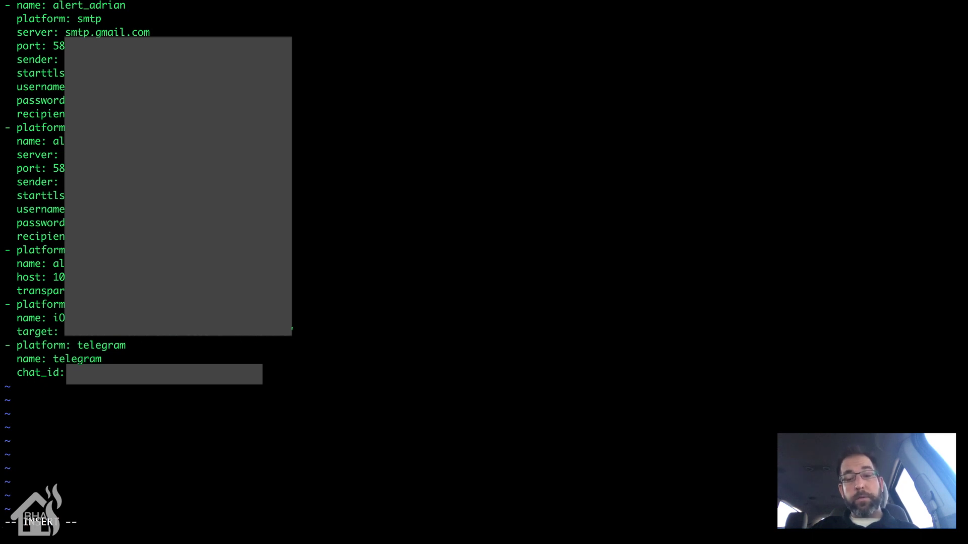
key(Escape)
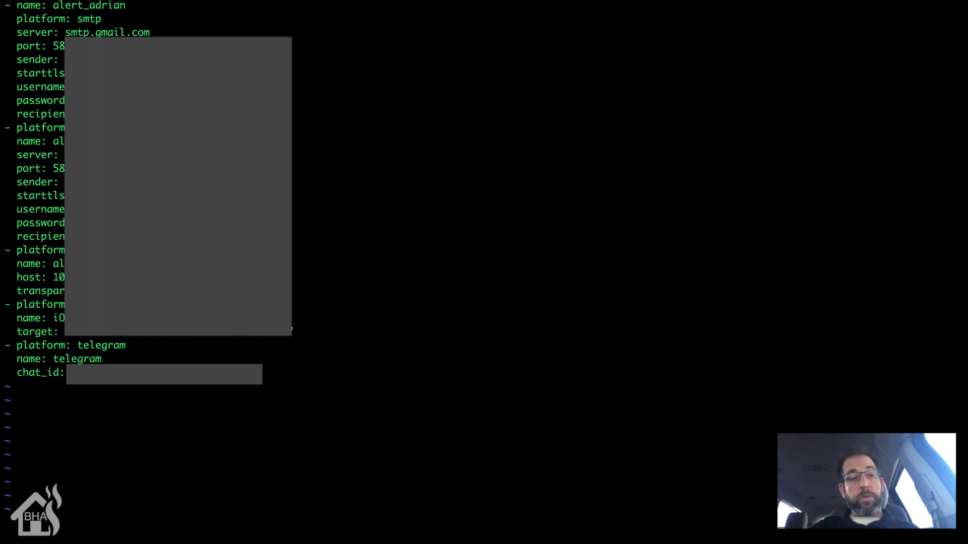
text(:wq)
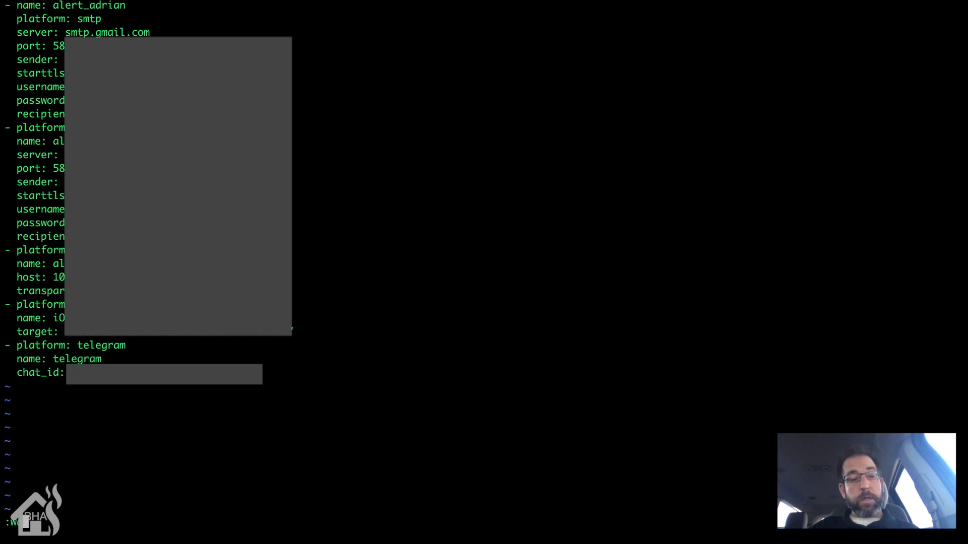
text(!)
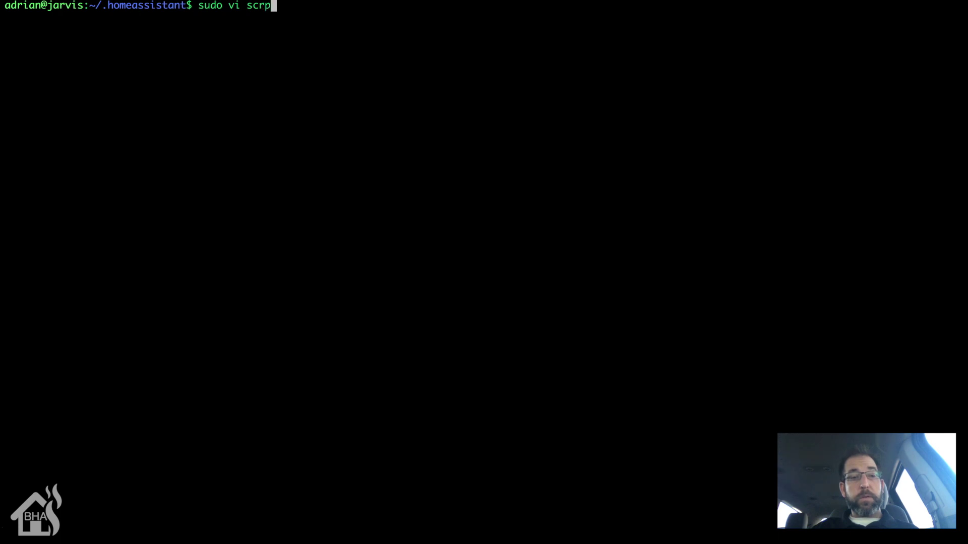
key(BackSpace)
- Open script_configs/script_test.yaml in vi
text(ipt_co)
key(Tab)
text(script_)
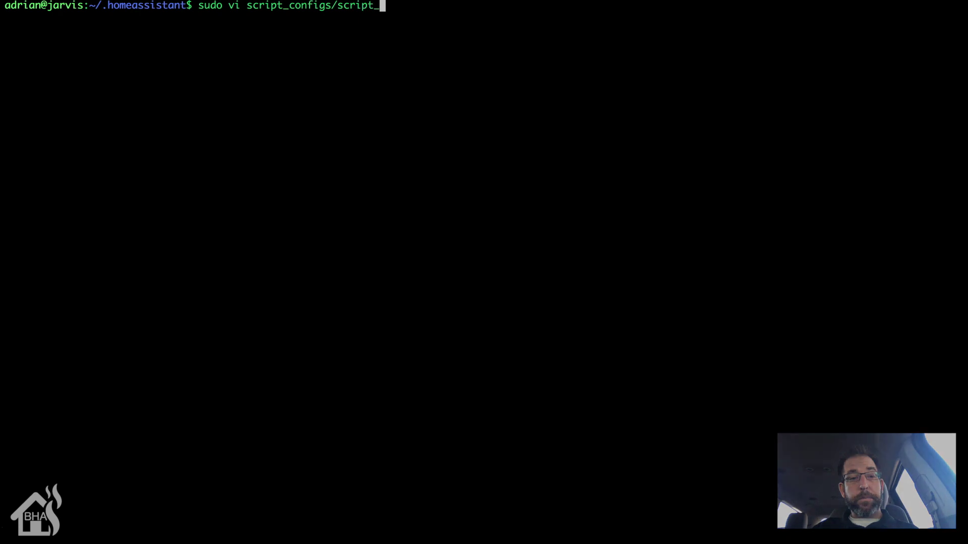
text(test.)
key(BackSpace)
text(.yaml)
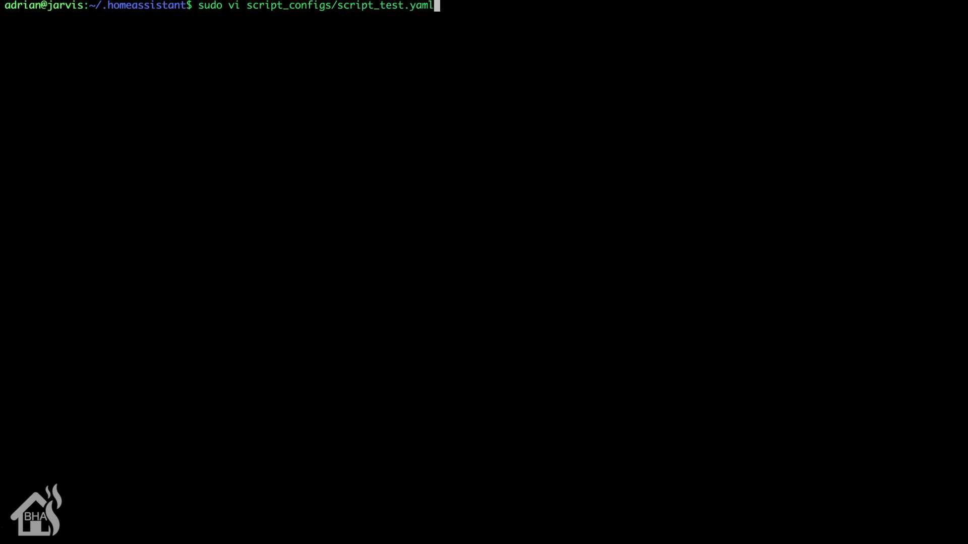
key(Return)
- Add a test_telegram script with alias 'test_telegram' and a sequence calling notify.telegram
key(Down)
key(Down)
key(Down)
key(Down)
key(Down)
key(Down)
key(Down)
key(Down)
key(Down)
key(Down)
key(Down)
key(Down)
key(Down)
key(Down)
key(Down)
key(Down)
key(Down)
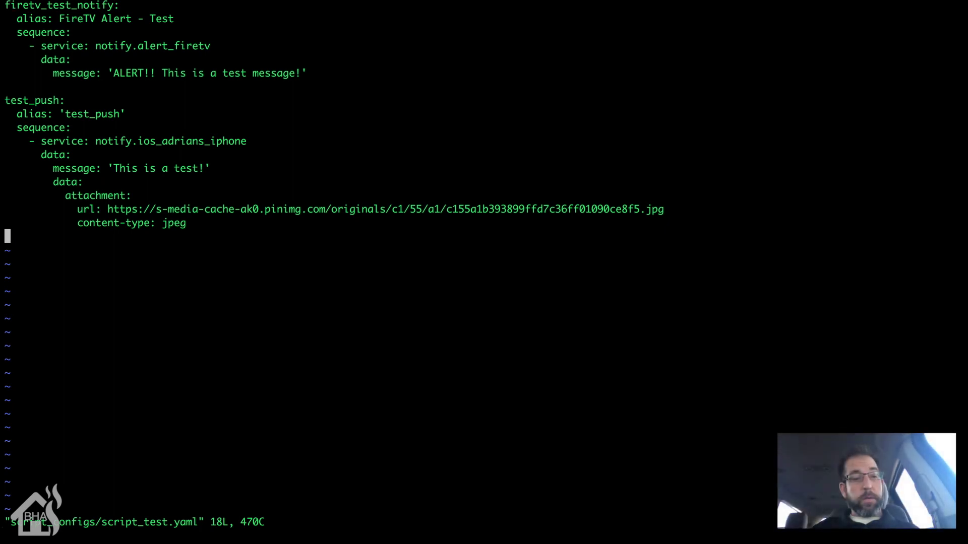
key(i)
key(Return)
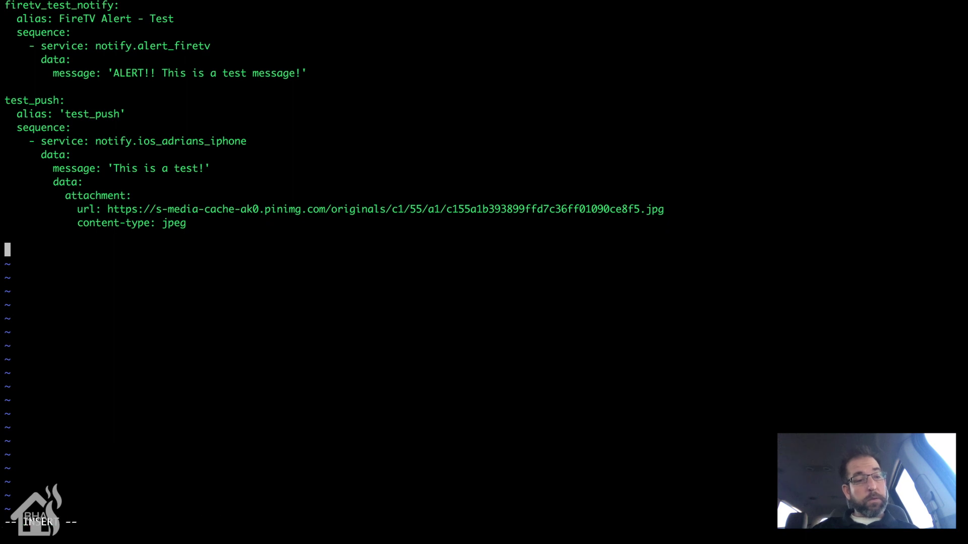
text(test)
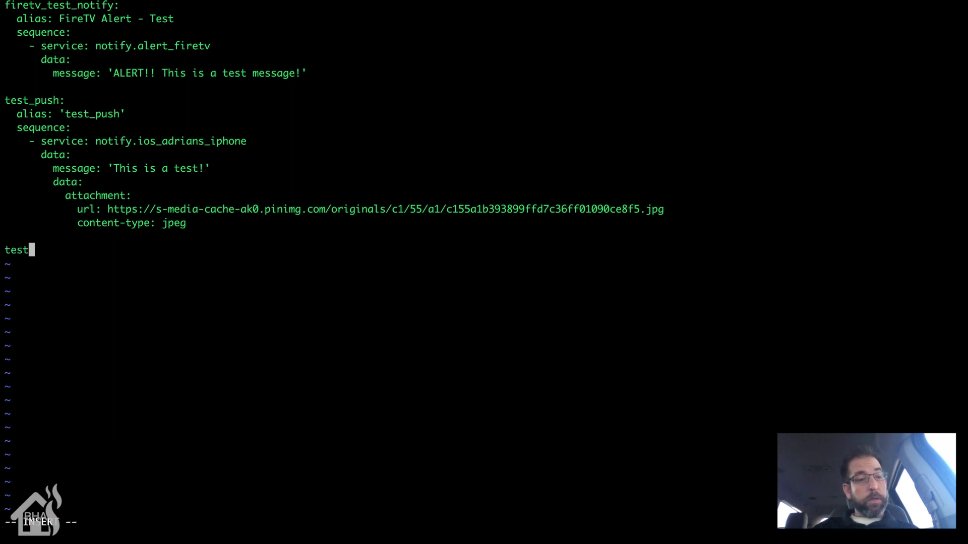
text(_telegram)
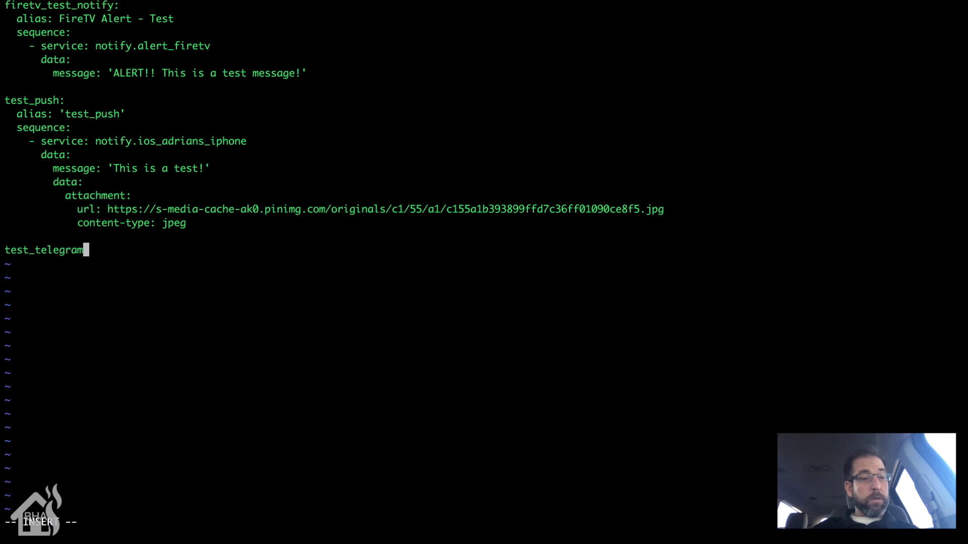
text(:)
key(Return)
text(alias:)
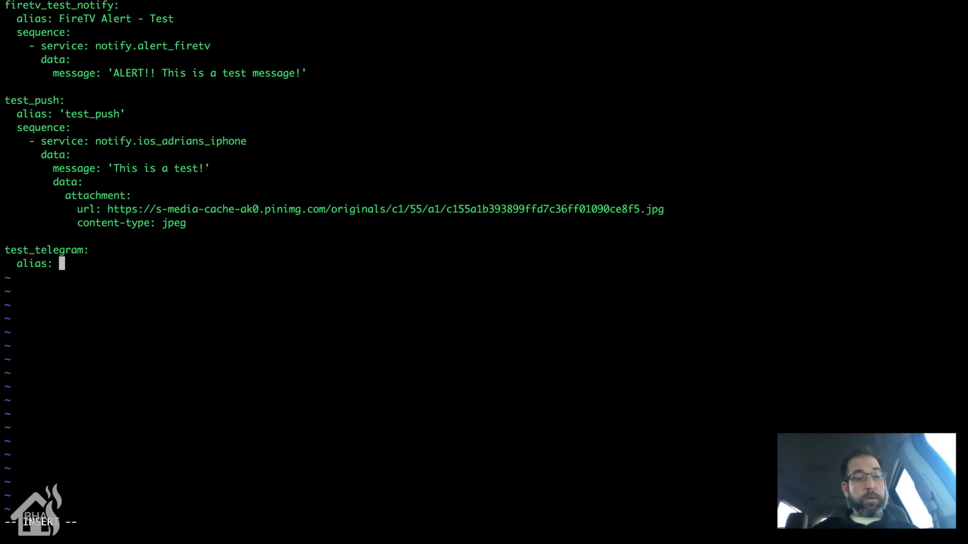
text( 'test_tele)
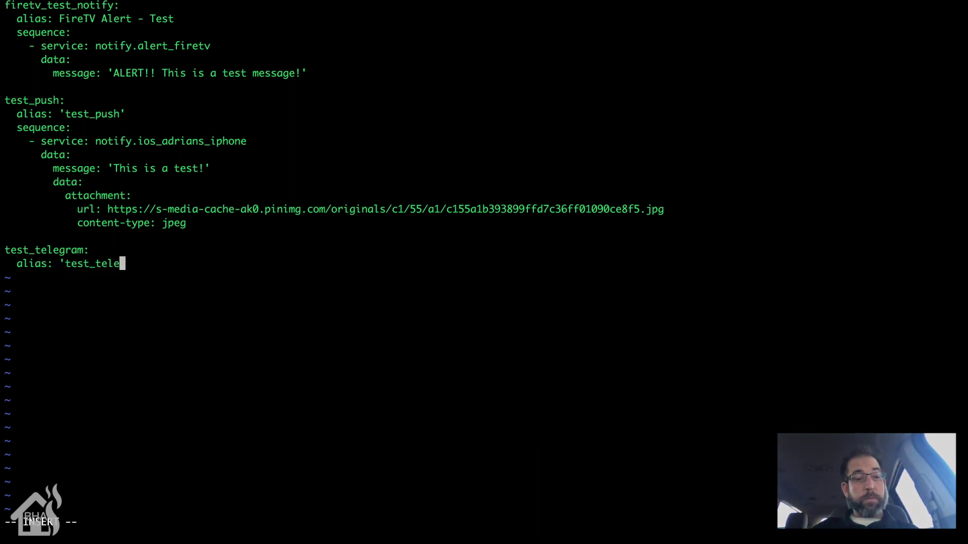
text(gram')
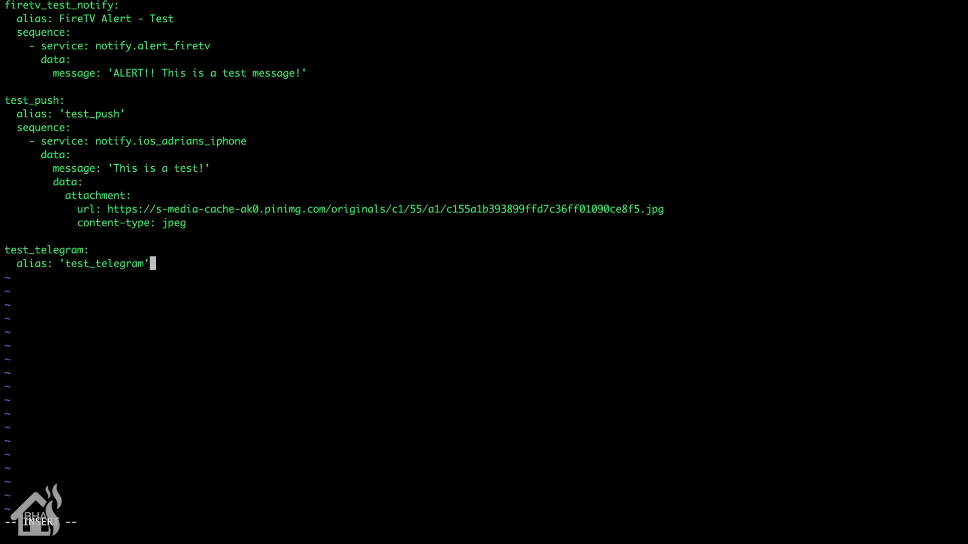
key(Return)
text(s)
key(BackSpace)
text(sequence:)
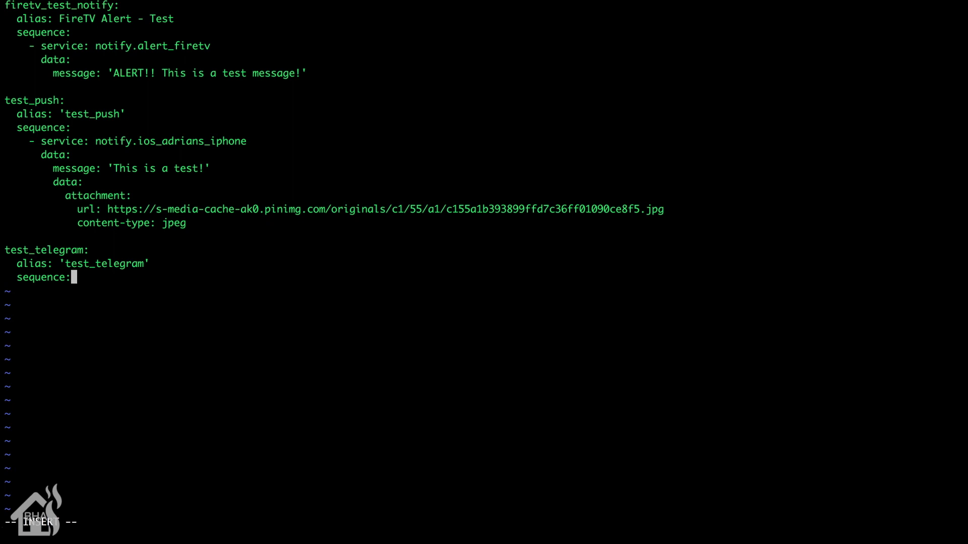
key(Return)
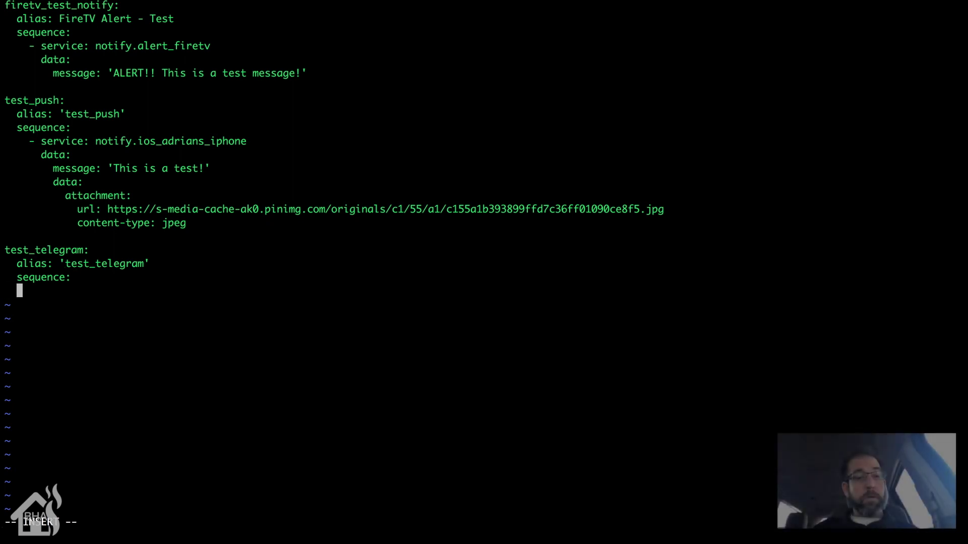
text(- service:)
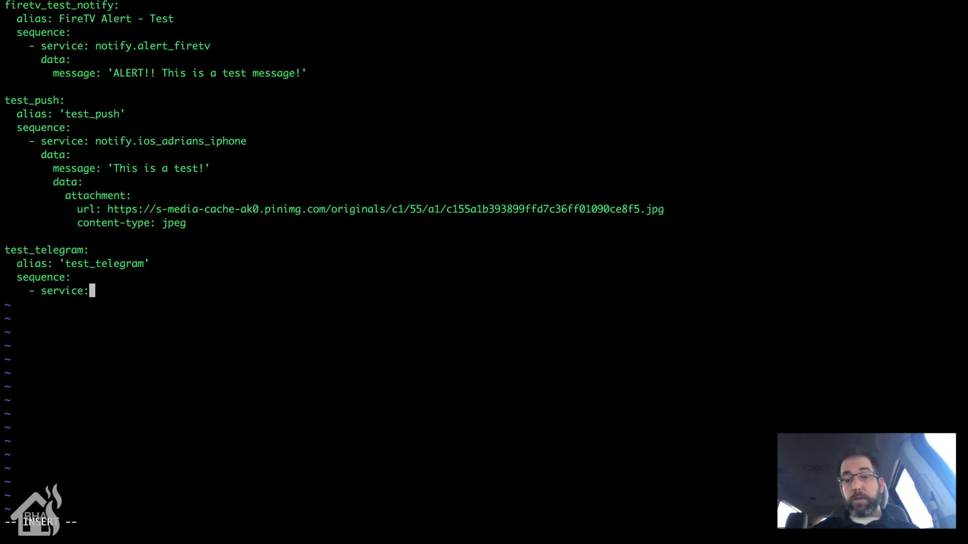
text( not)
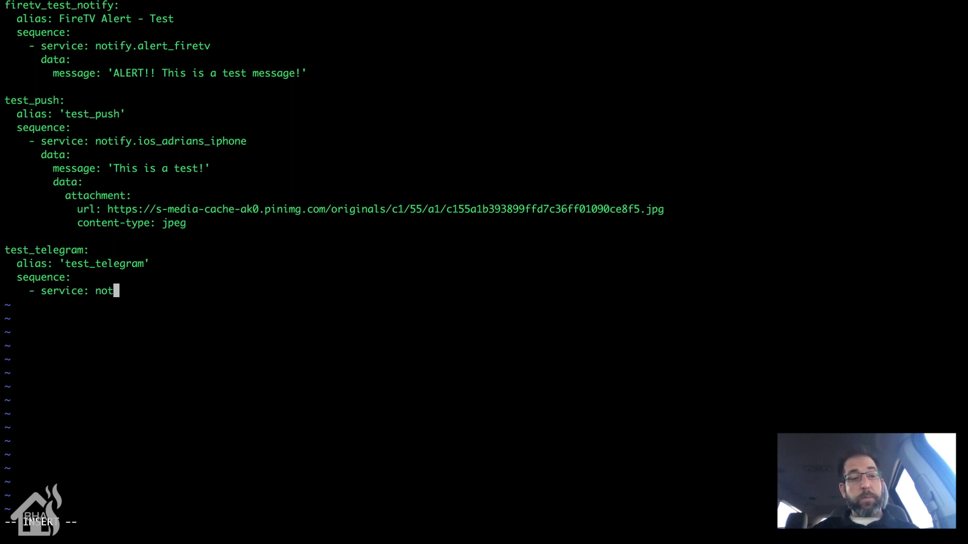
text(ify.)
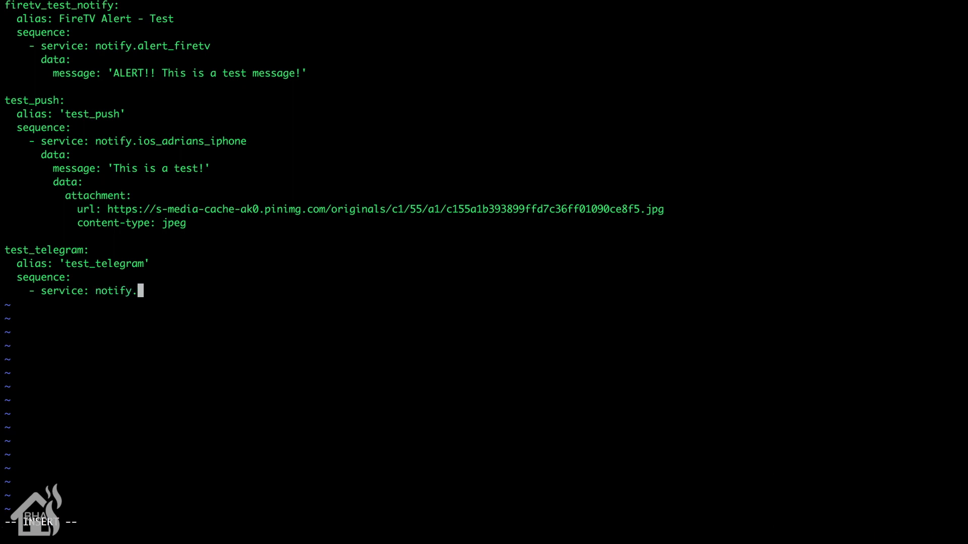
text(telegram)
- Under data:, add title: TEST MESSAGE, message: 'This is a test!' and a nested data: key
key(Return)
text(data)
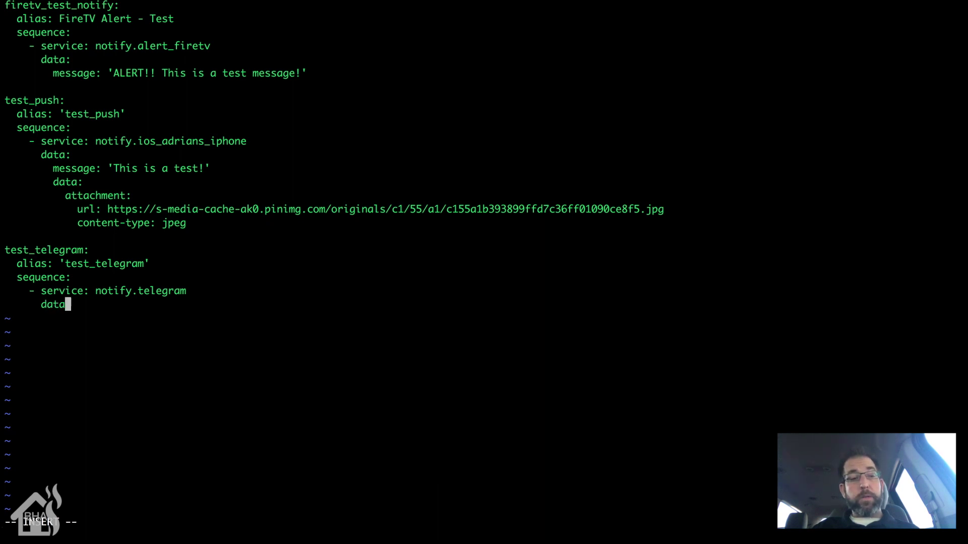
text(:)
key(Return)
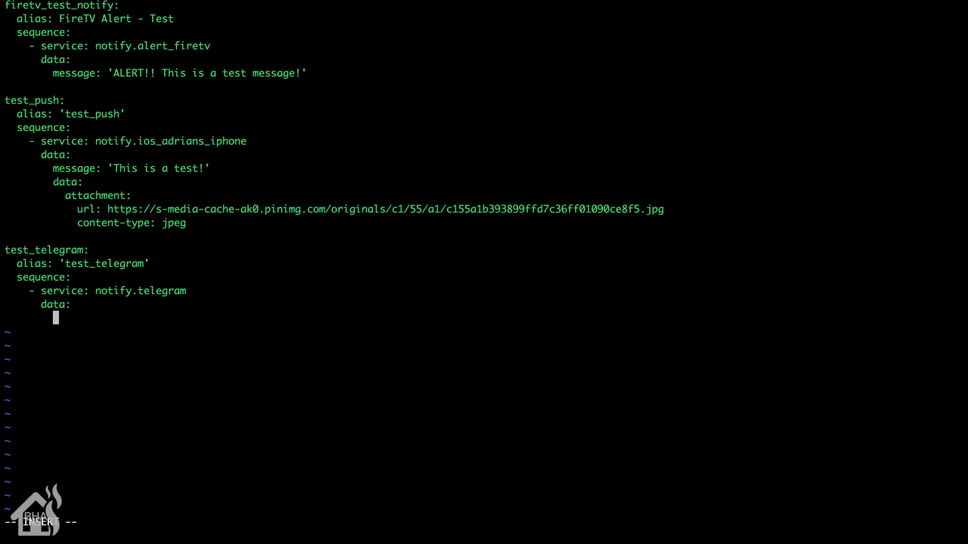
text(title: TEST MES)
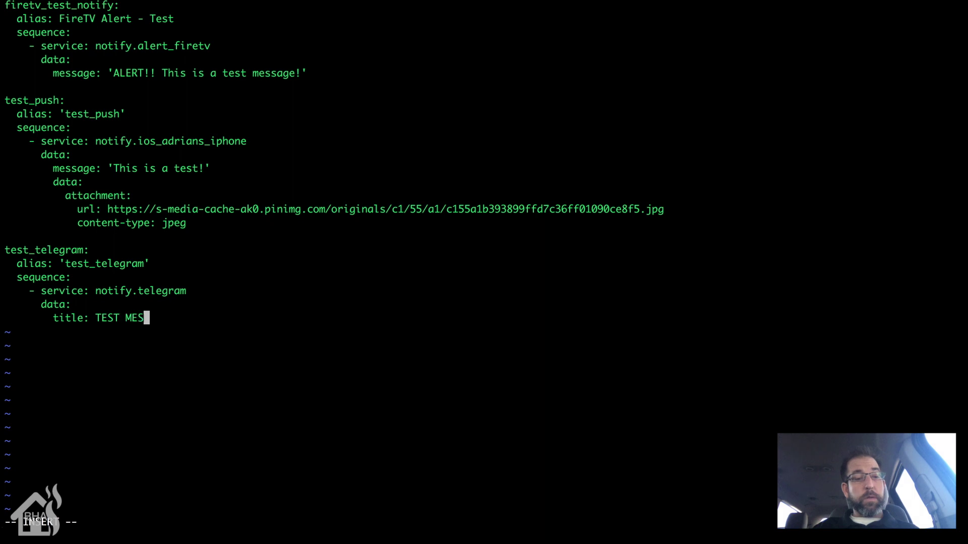
text(SAGE)
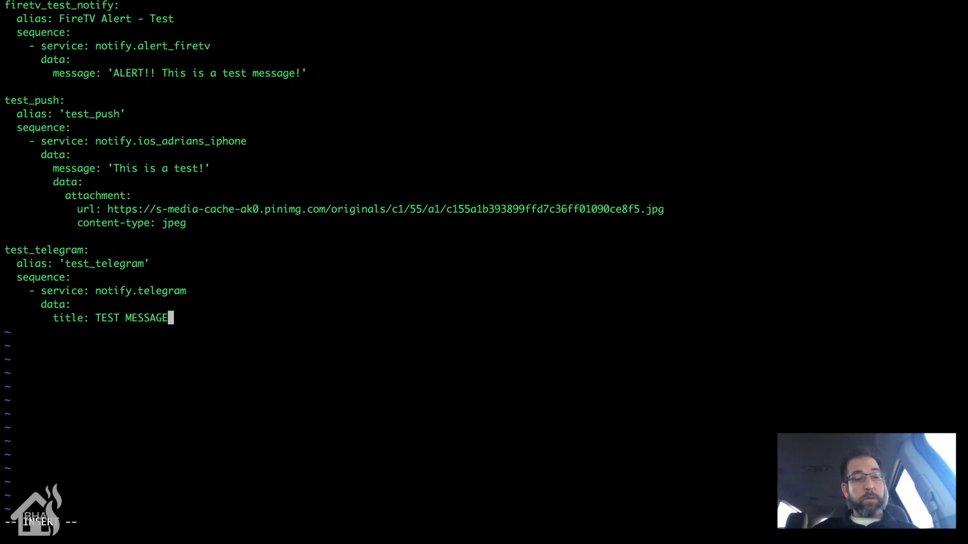
key(Return)
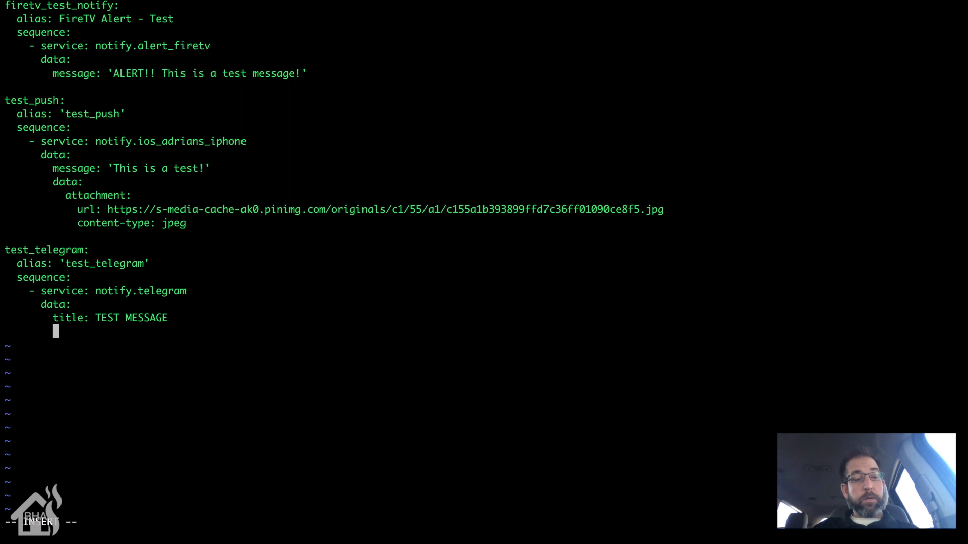
text(message: )
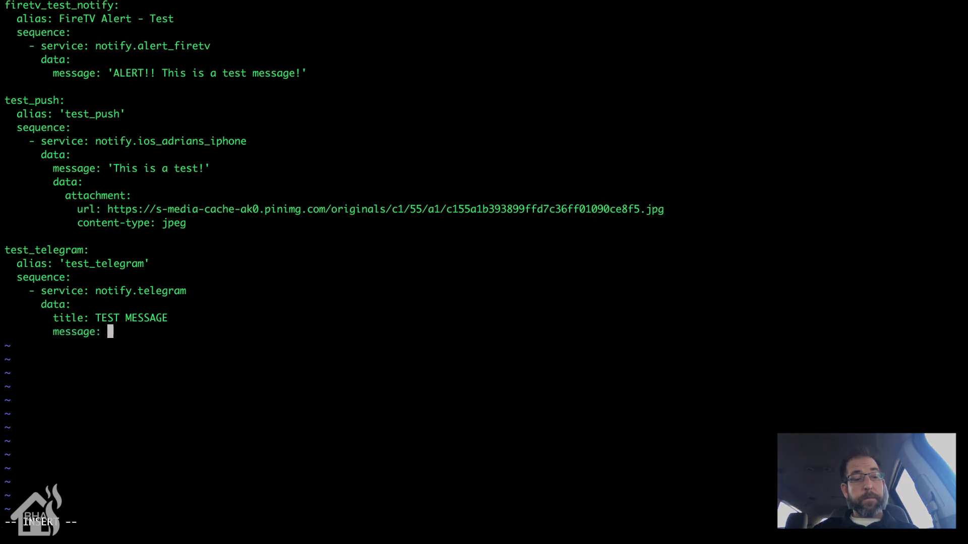
text('Thi)
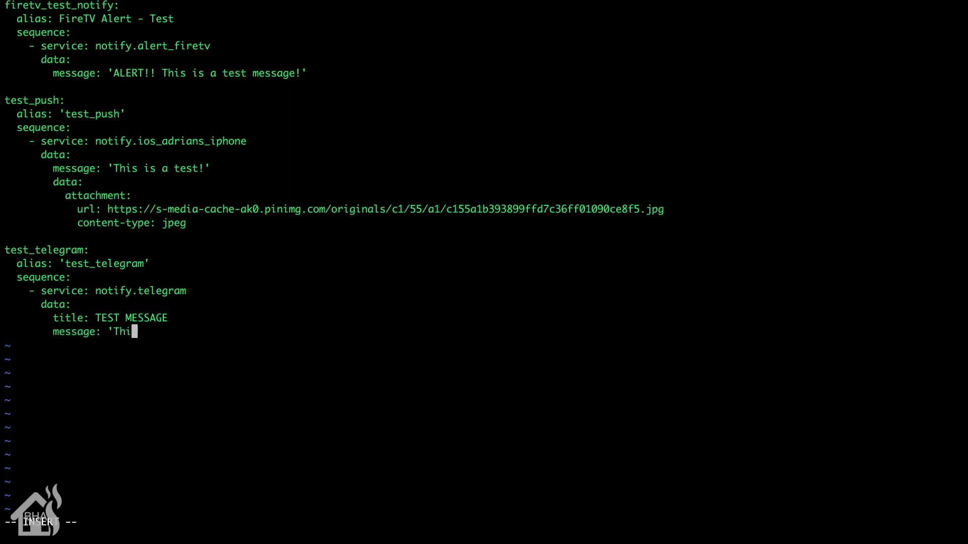
text(s is a test!')
key(Return)
text(da)
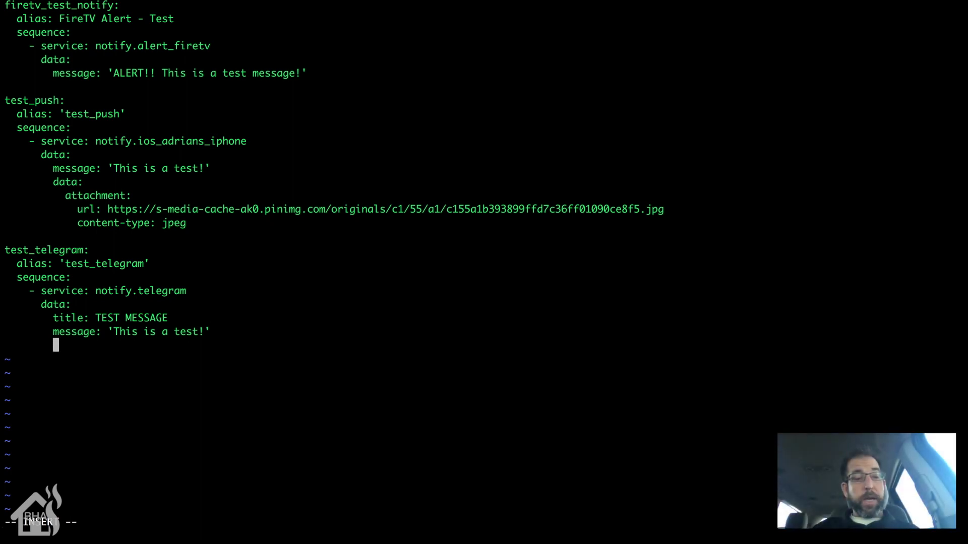
text(ta:)
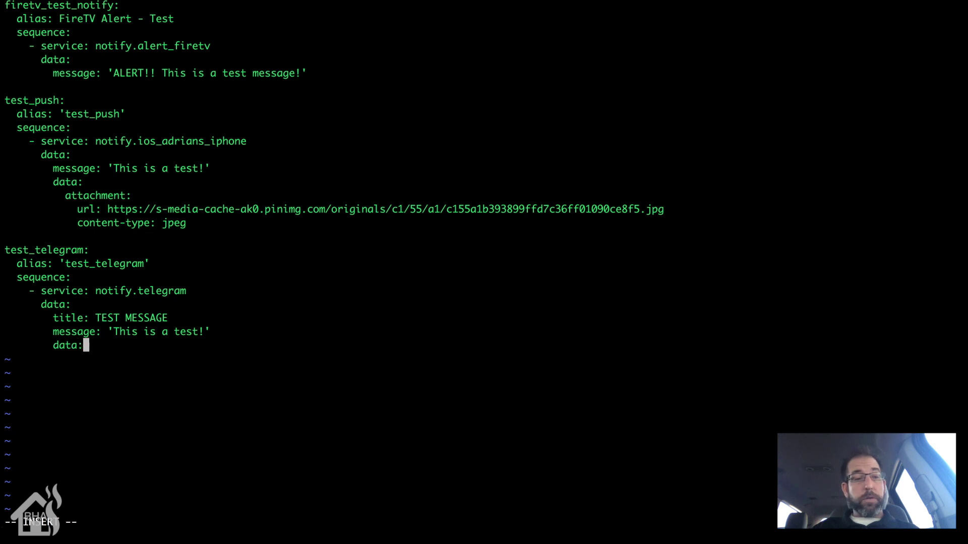
- Add photo: and '- url:' lines under the nested data entry
key(Return)
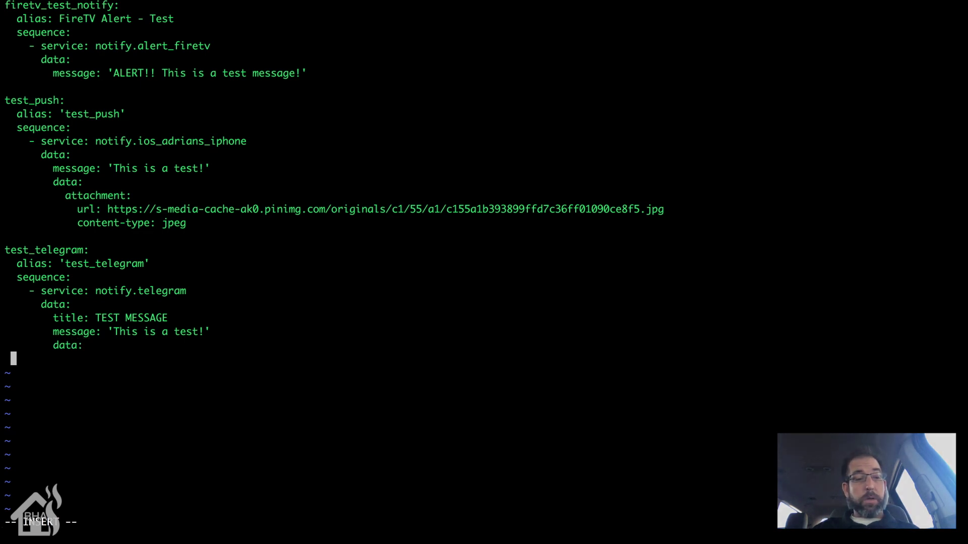
text(p)
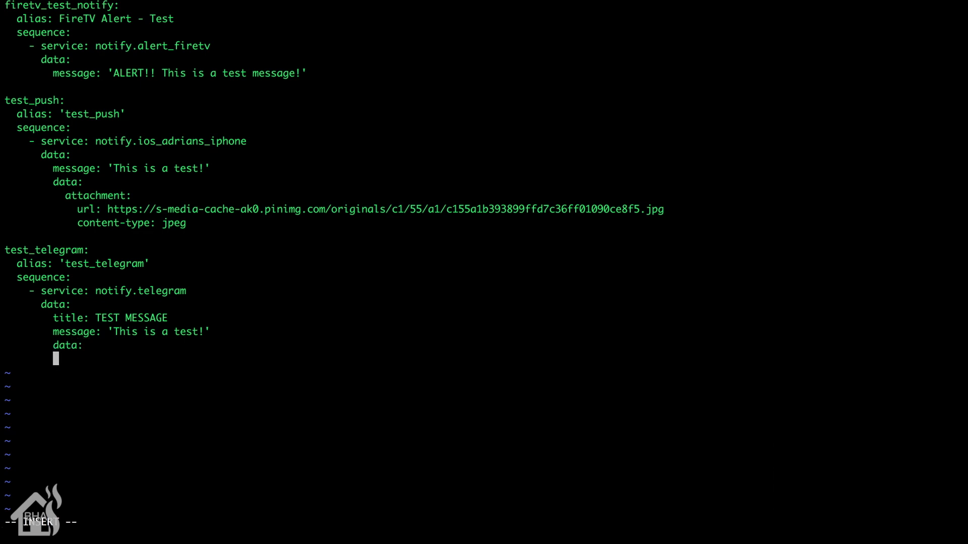
text(hoto:)
key(Return)
text(- ur)
key(BackSpace)
key(BackSpace)
text(url:)
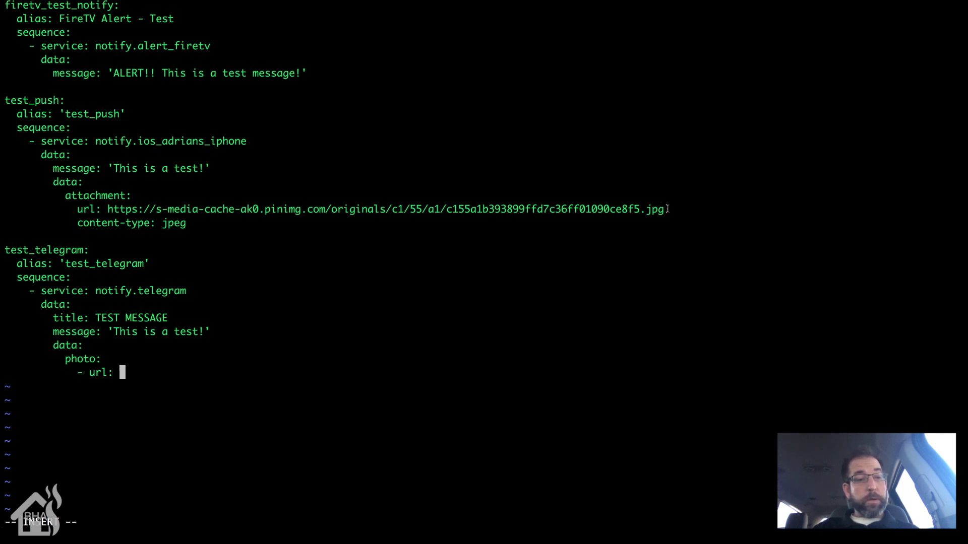
- Copy test_push's pinimg .jpg URL, paste it as the photo url, and save with :wq!
drag(666, 208, 105, 208)
key(super+c)
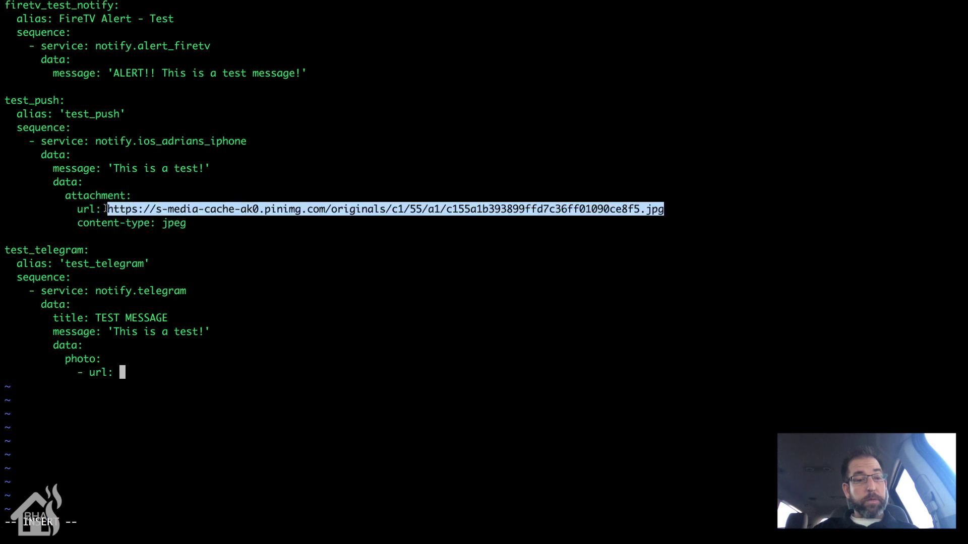
click(179, 374)
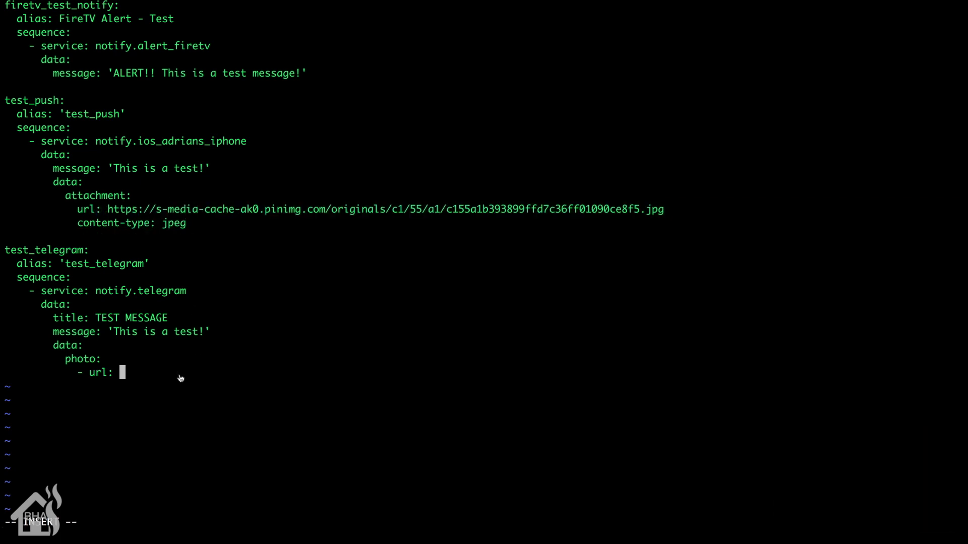
key(super+v)
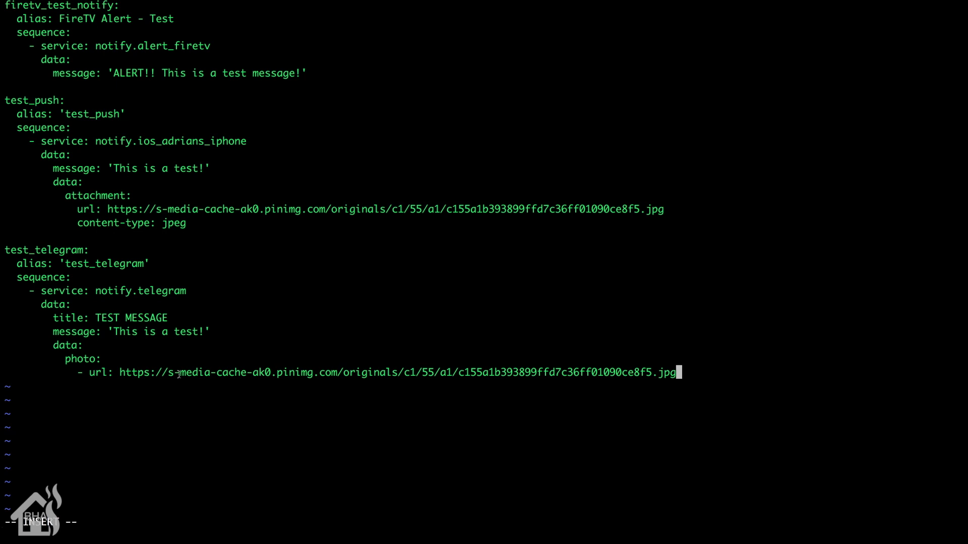
key(Escape)
text(:wq!)
- Save the script with :wq! and restart the Home Assistant service via sudo systemctl restart
key(Return)
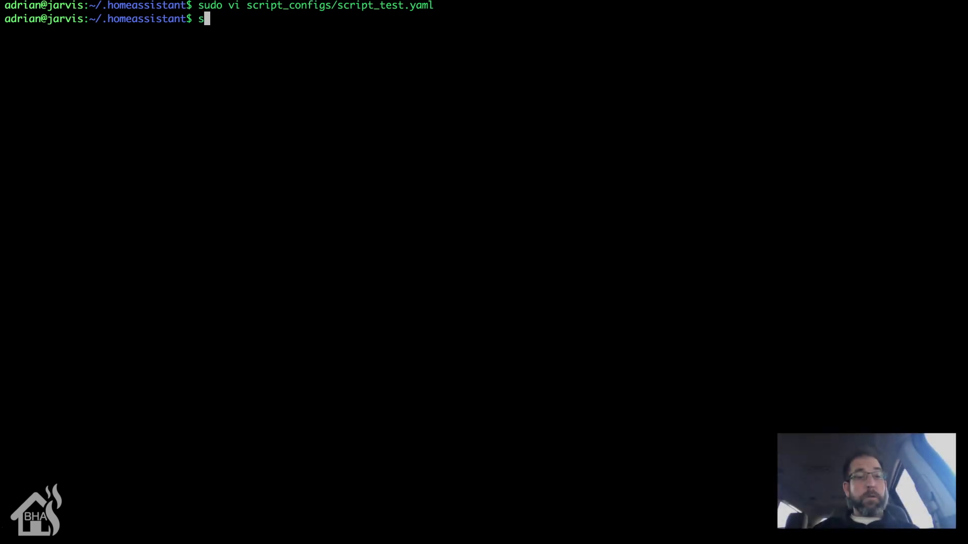
text(sudo system)
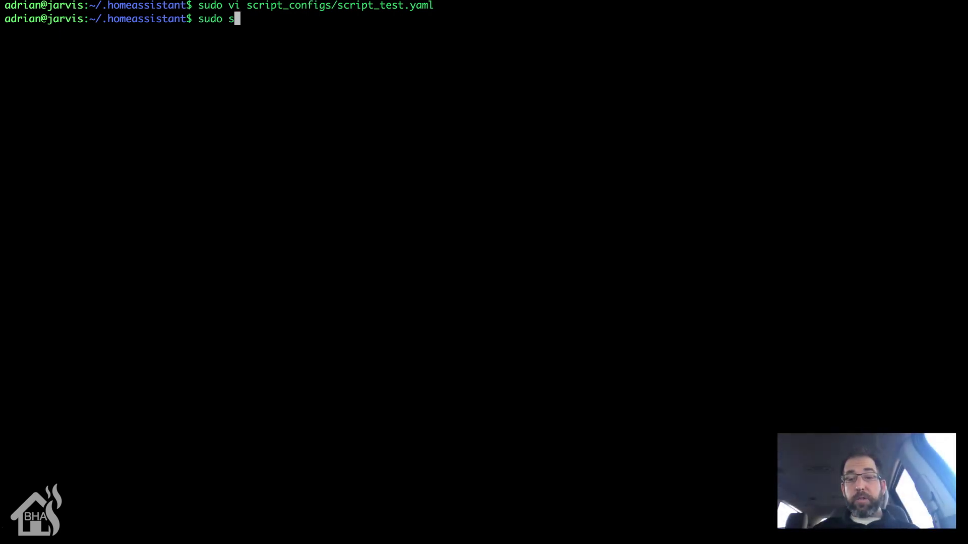
text(ctl )
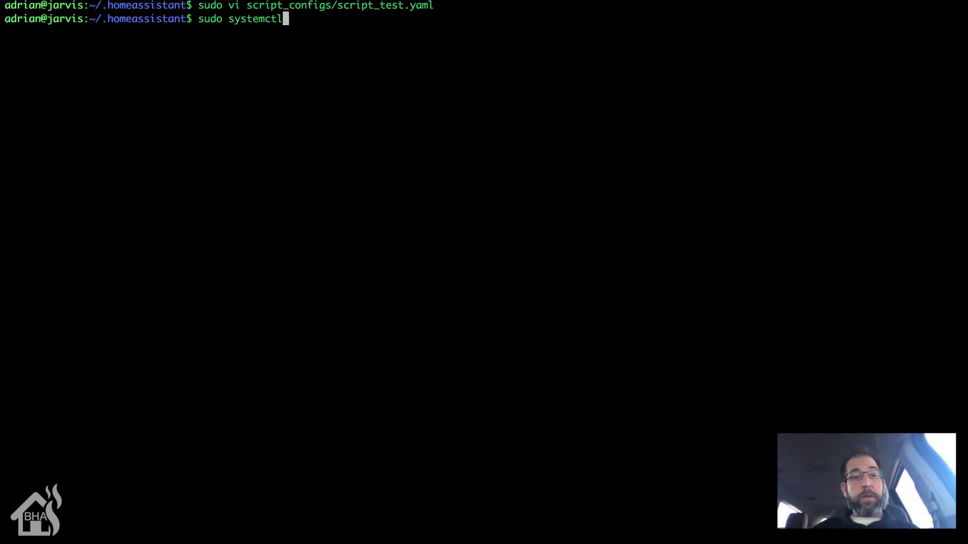
text(restar)
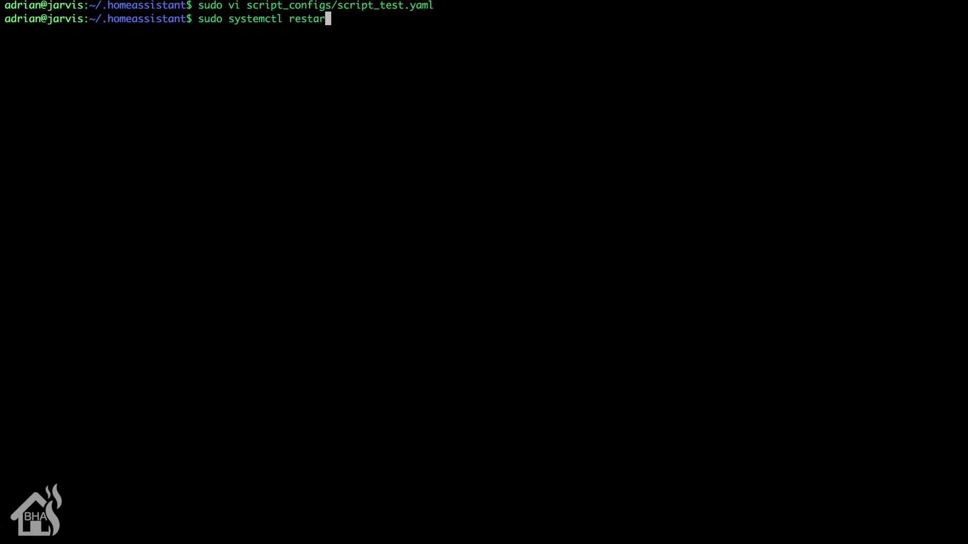
text(t home-a)
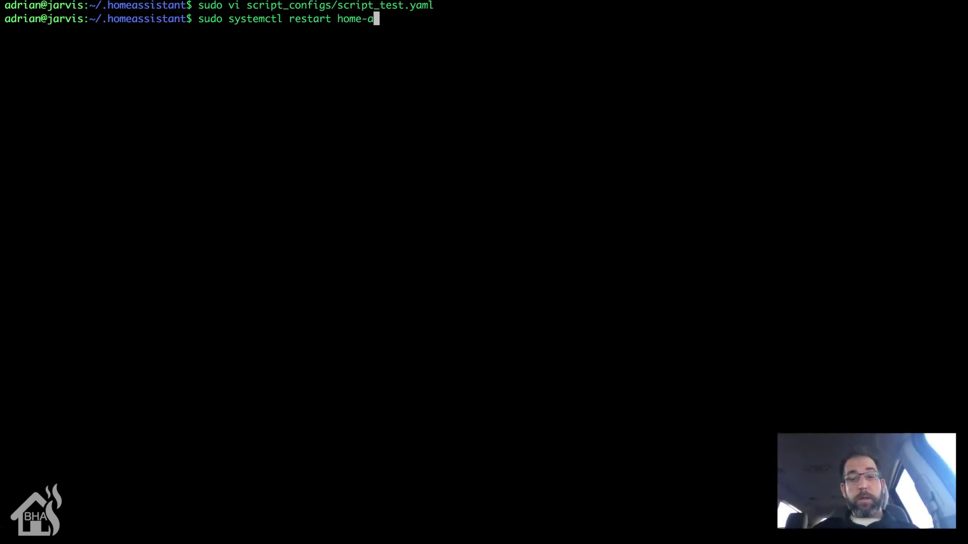
key(Tab)
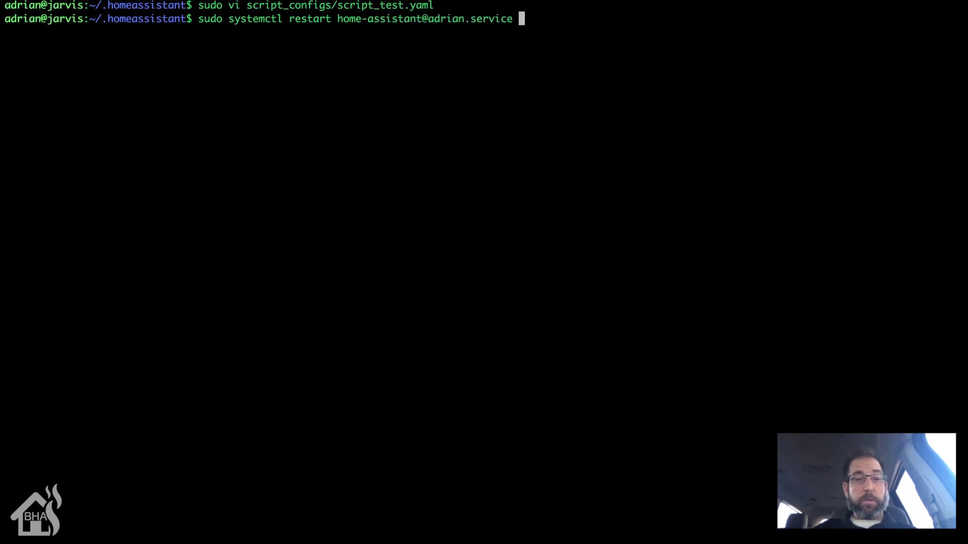
key(Return)
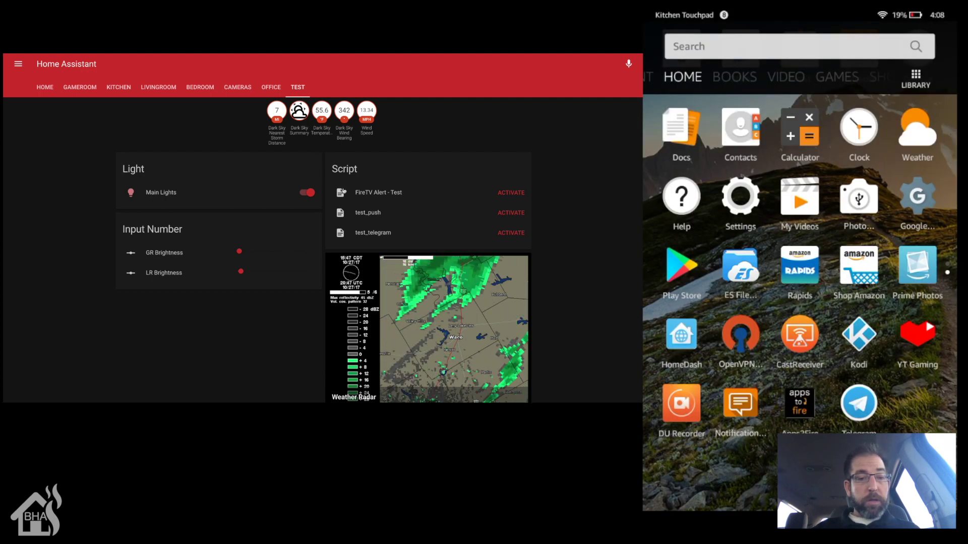
- Activate the test_telegram script, then open and dismiss the tablet's home-screen search
click(512, 233)
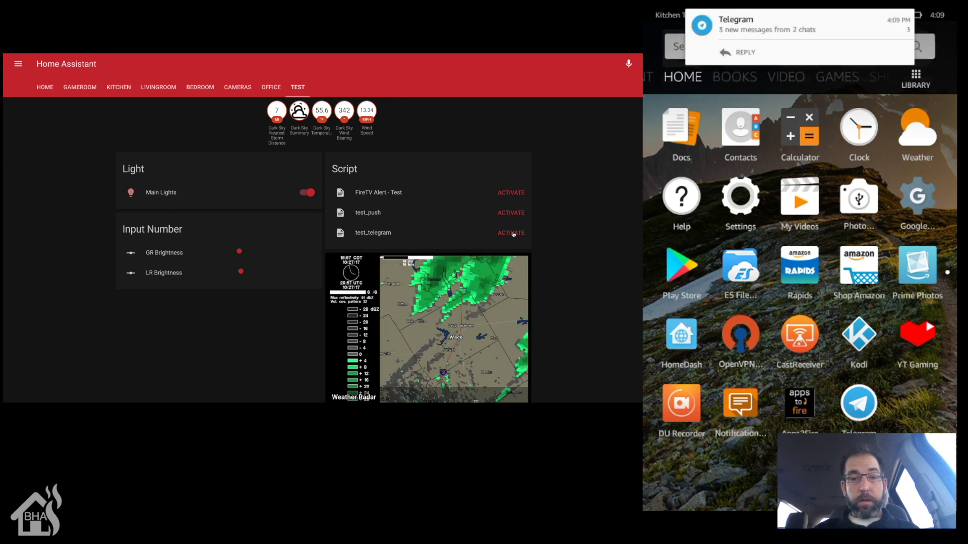
click(784, 38)
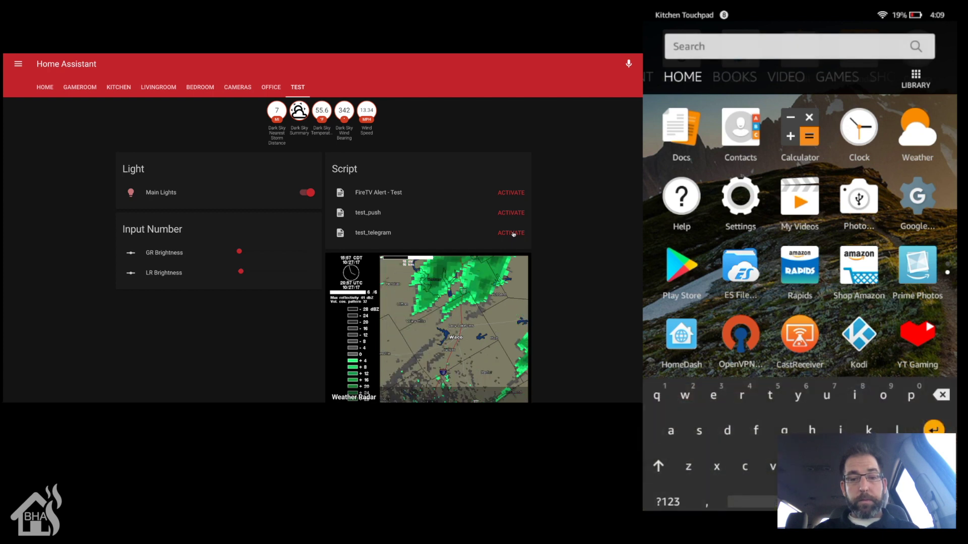
key(Escape)
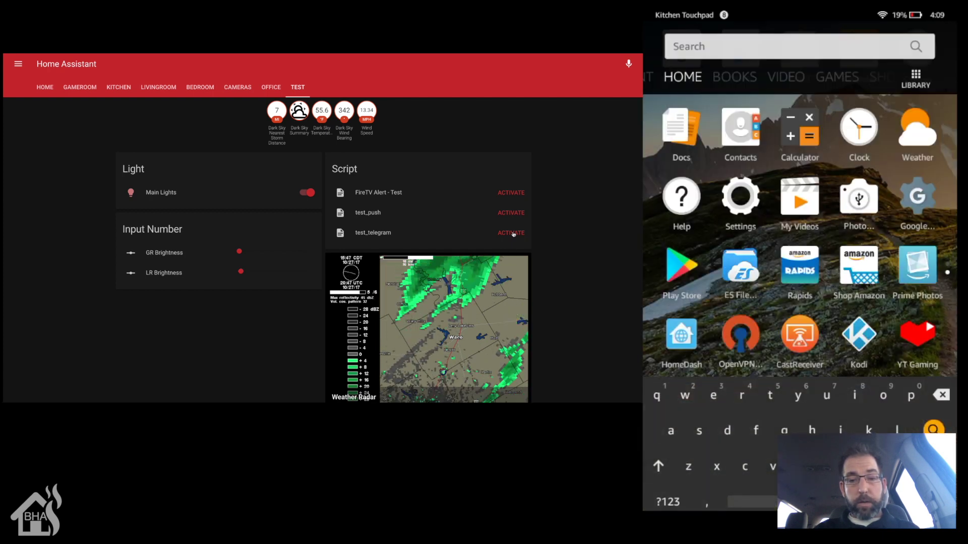
- Launch the Telegram app on the Kitchen Touchpad tablet
click(859, 403)
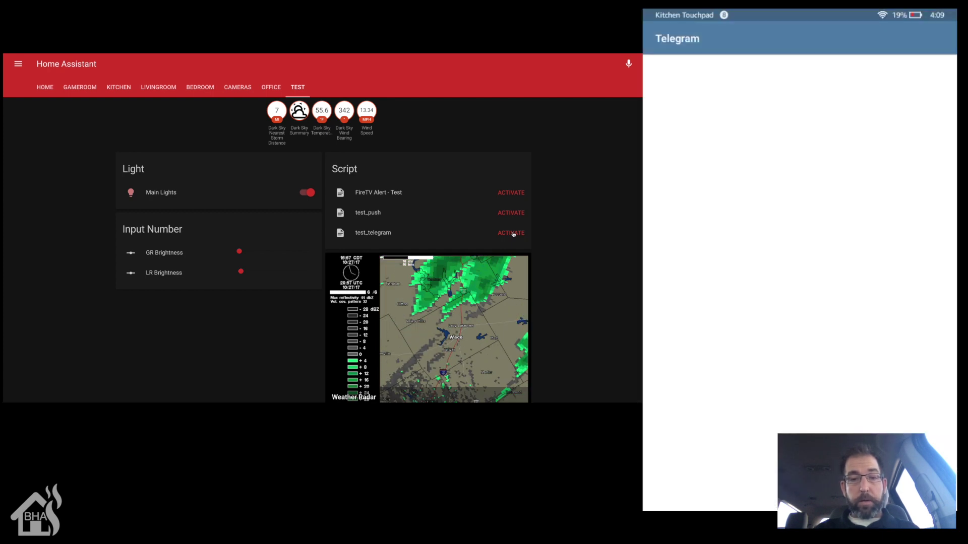